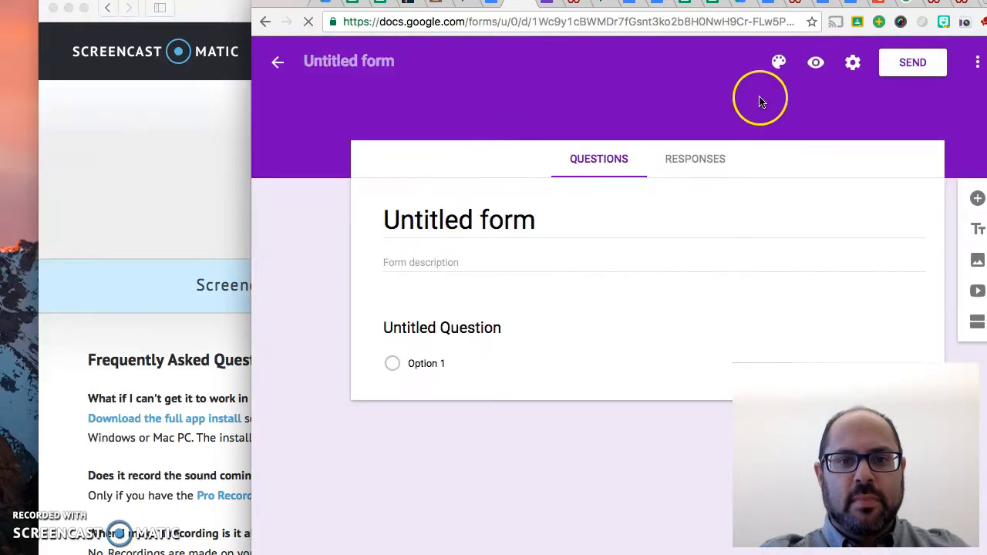
Title the form "Chapter 16" and place the cursor in the empty form description
left_click_drag(986, 3, 792, 5)
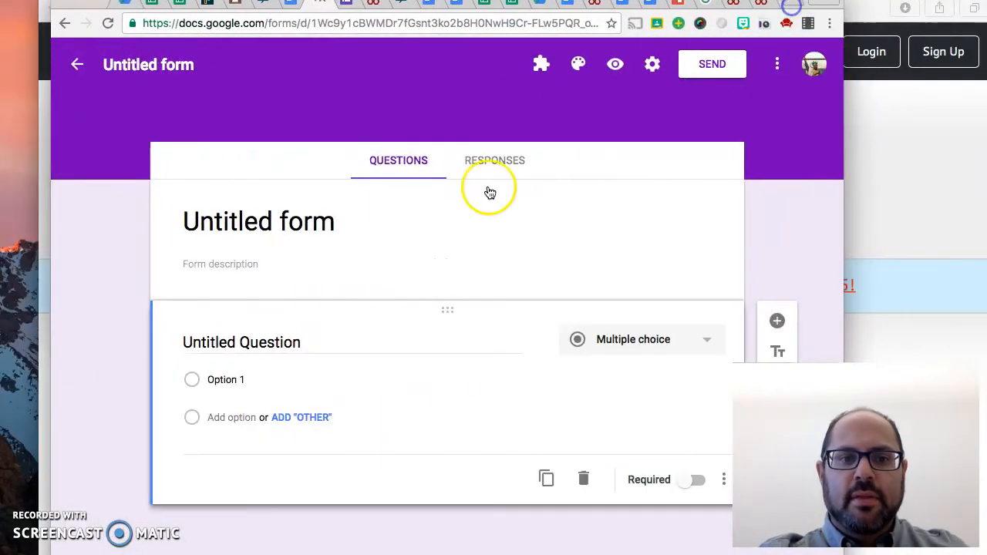
left_click(291, 219)
type("Chapter 1")
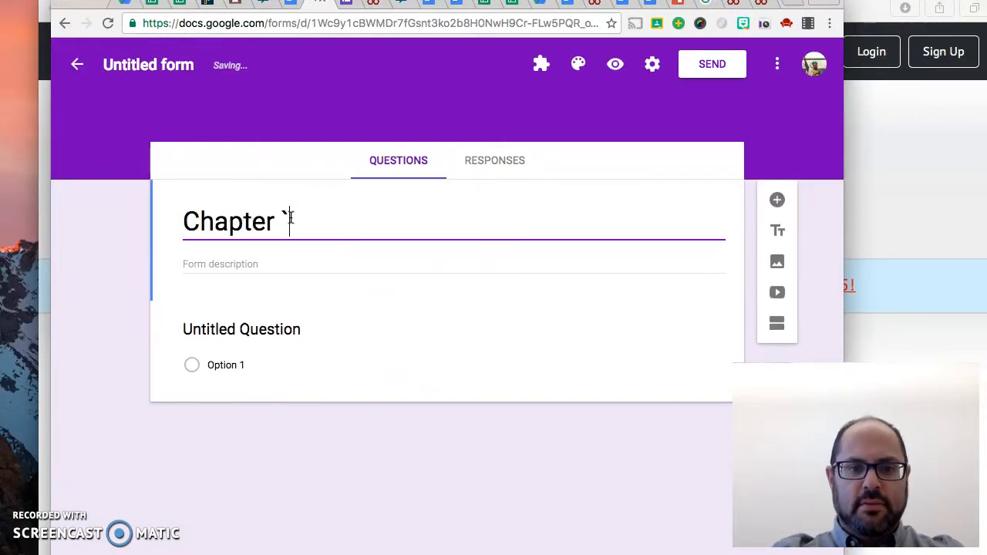
type("6")
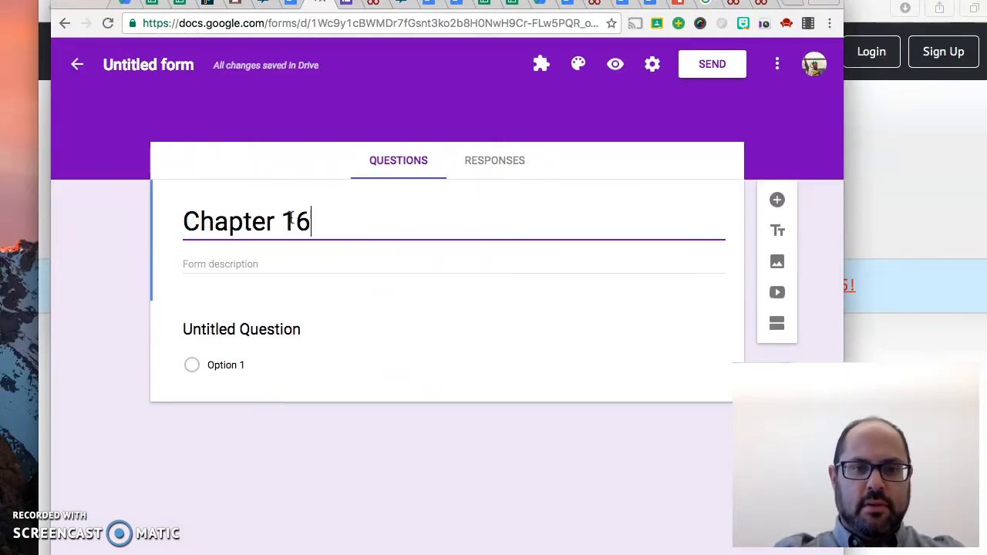
left_click(247, 263)
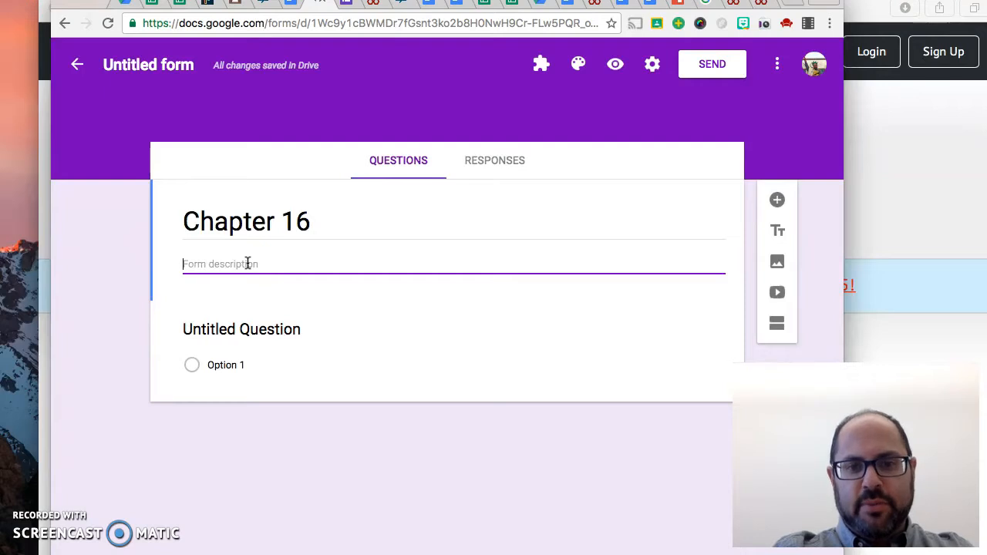
left_click(207, 265)
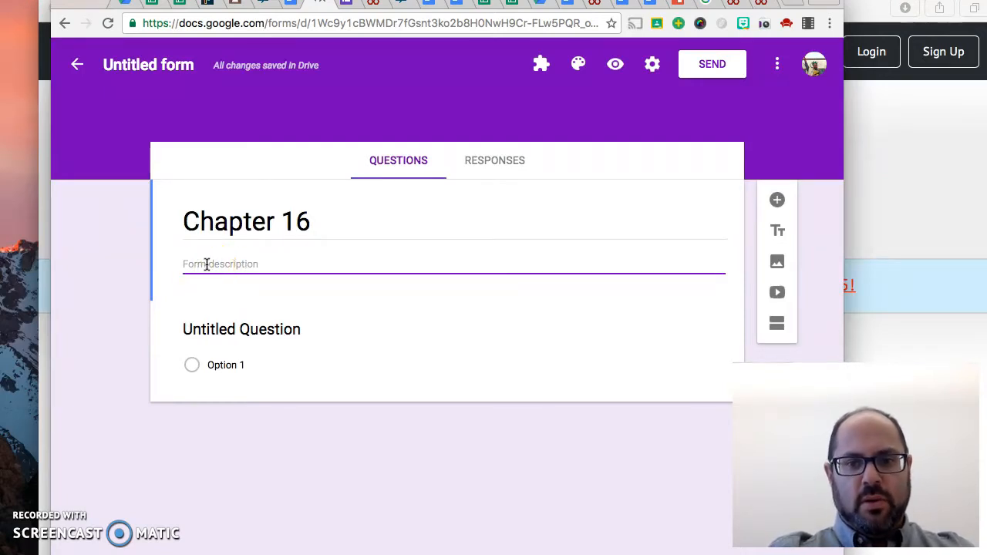
Browse the Downloads folder for an image to upload to the form, and leave the file chooser without picking one
left_click(780, 262)
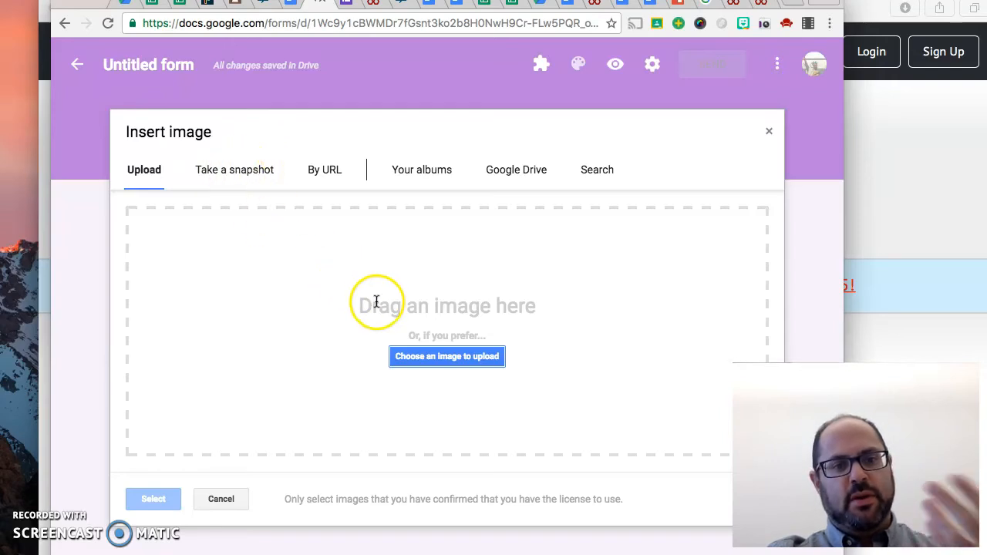
left_click(424, 360)
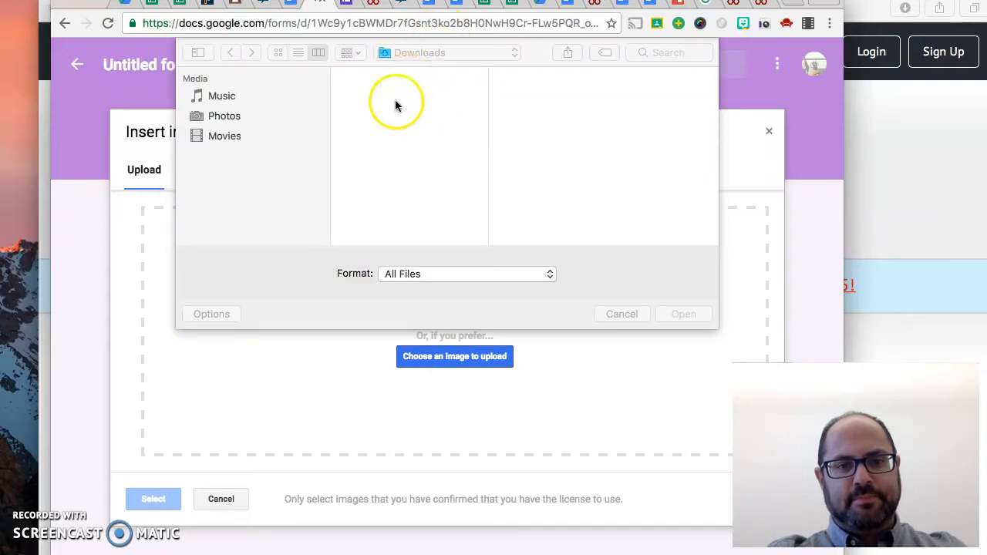
left_click(409, 93)
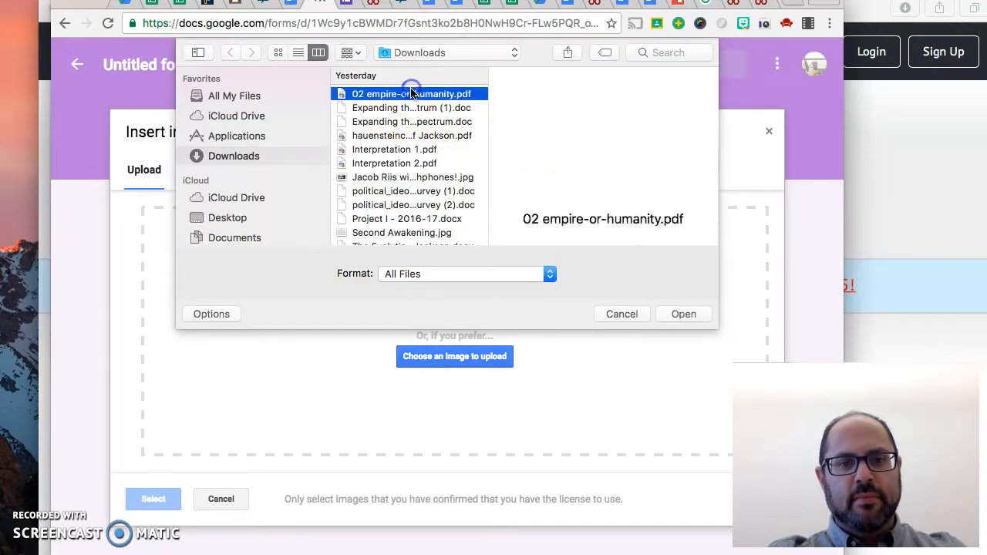
left_click(412, 136)
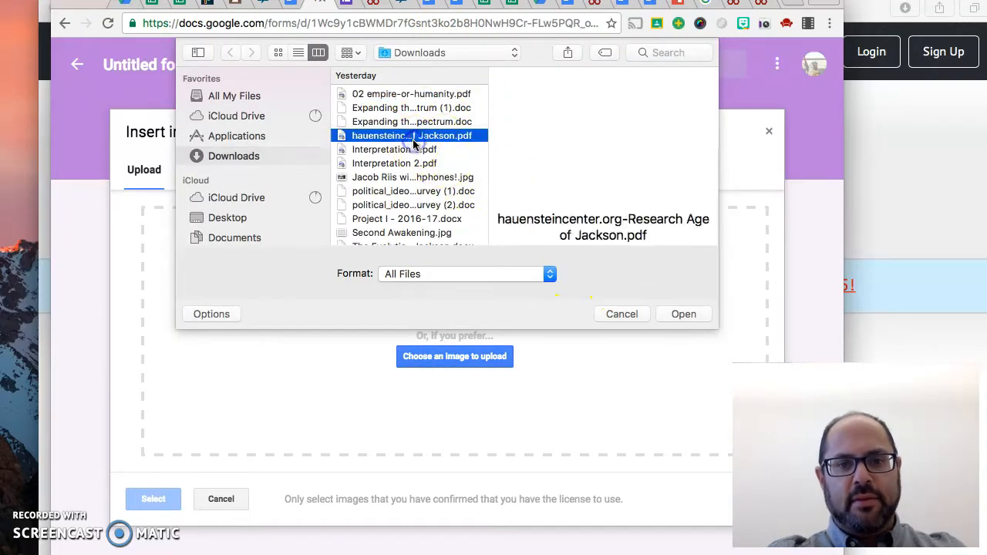
left_click(626, 314)
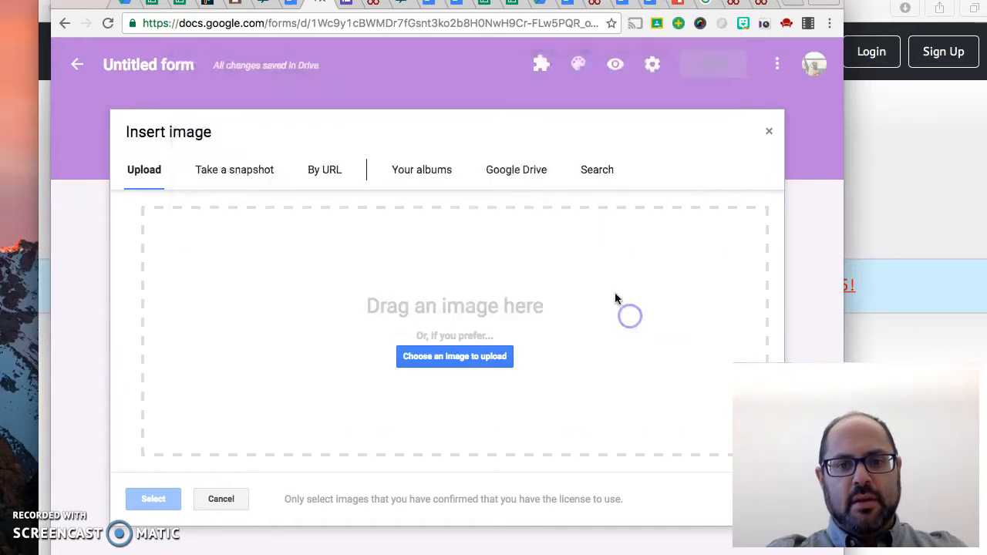
Look through the other image sources, including snapshot, URL, albums, Google Drive and search, and leave without inserting an image
left_click(254, 168)
left_click(337, 171)
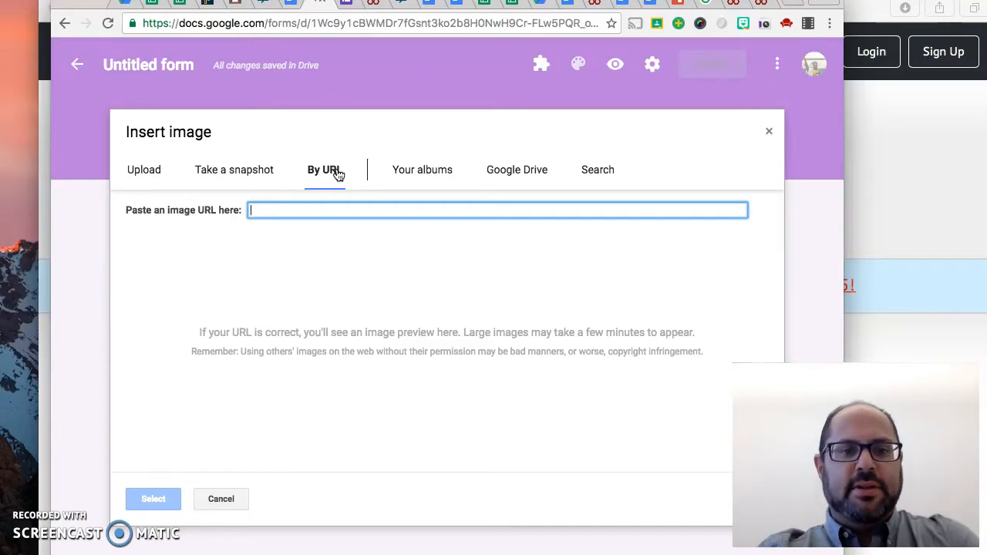
left_click(443, 171)
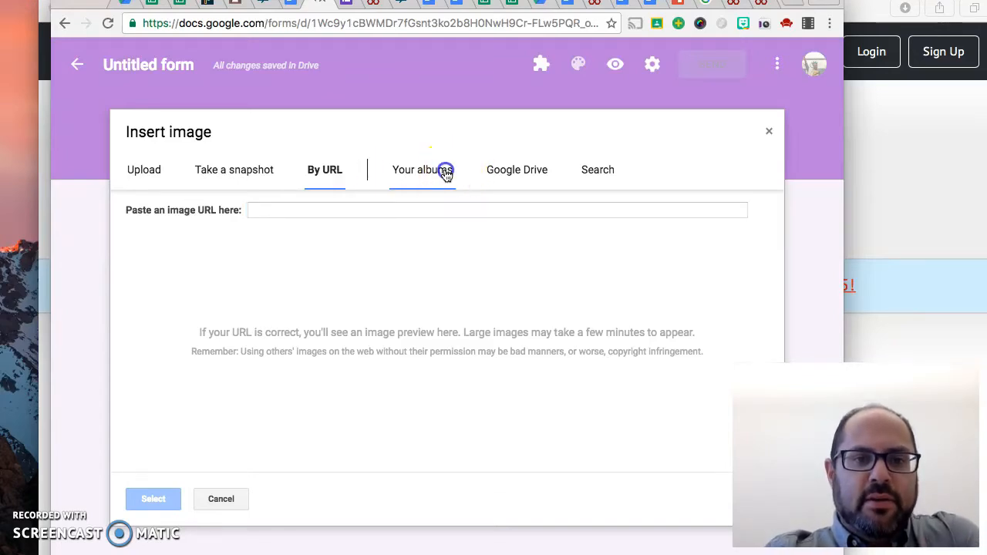
left_click(540, 170)
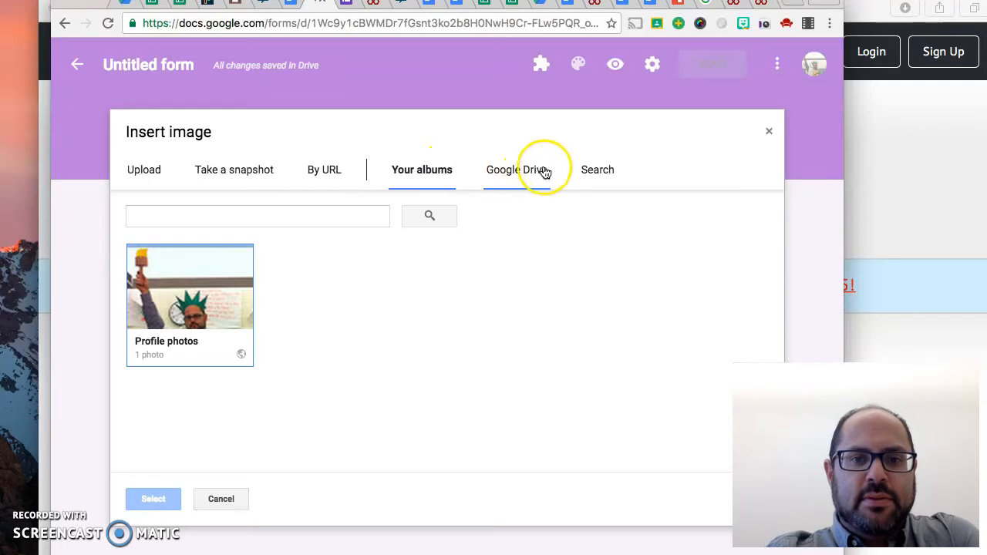
left_click(205, 144)
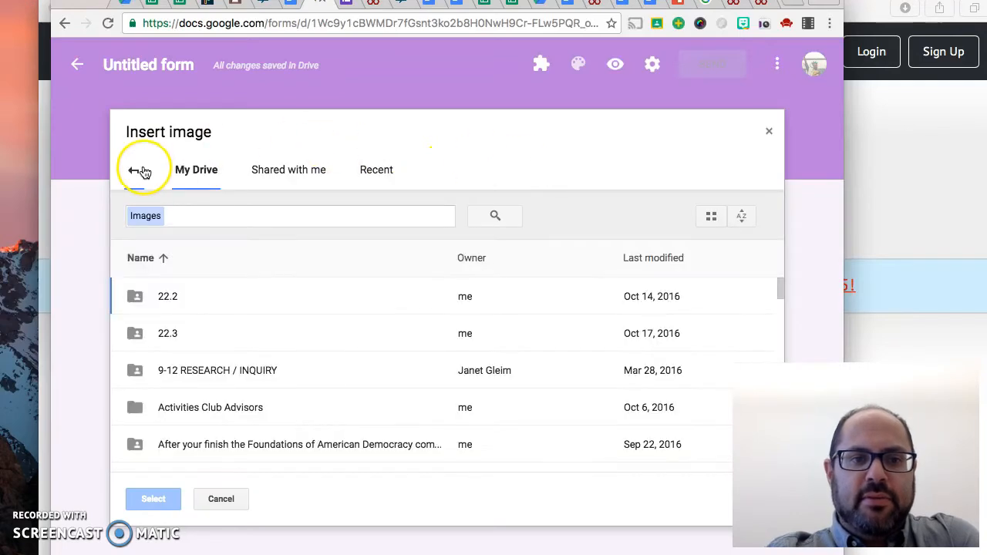
left_click(136, 168)
left_click(597, 159)
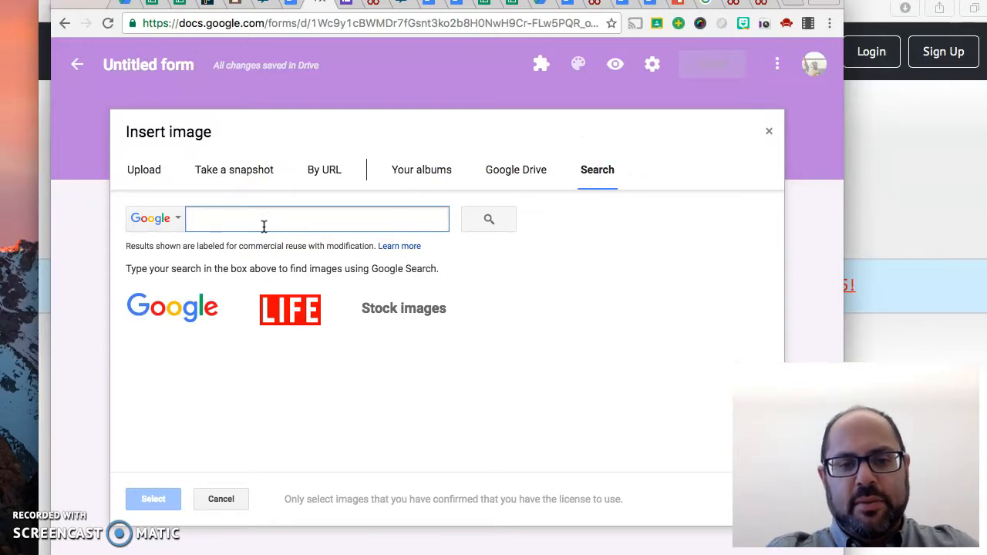
left_click(217, 499)
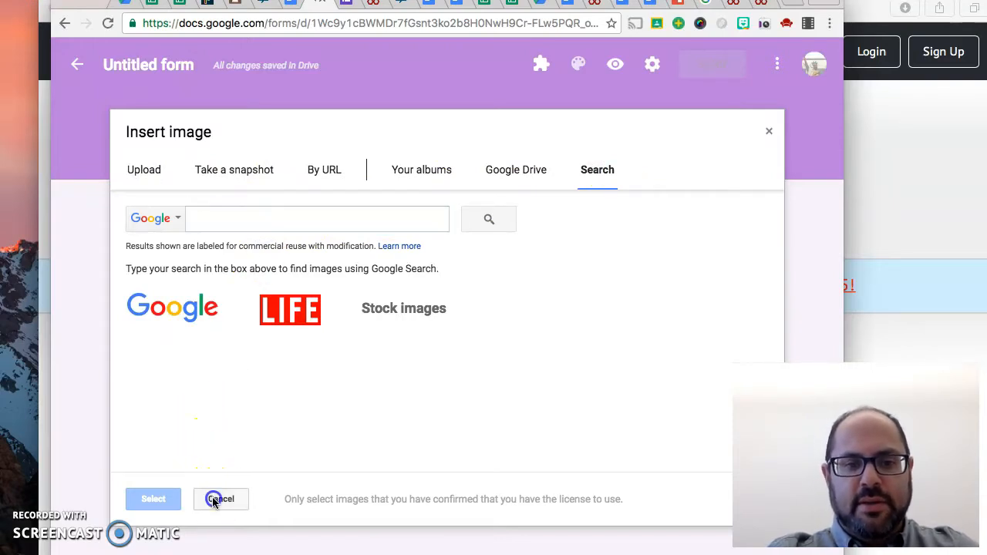
Search the LIFE photo archive for "wwii" and insert the photo of the crouching helmeted soldier below the form title
left_click(233, 262)
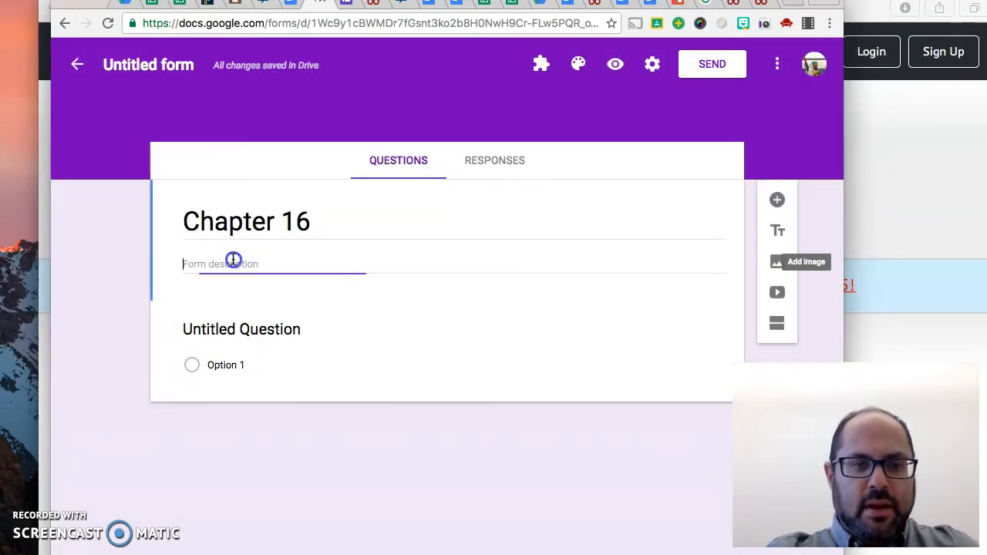
left_click(777, 261)
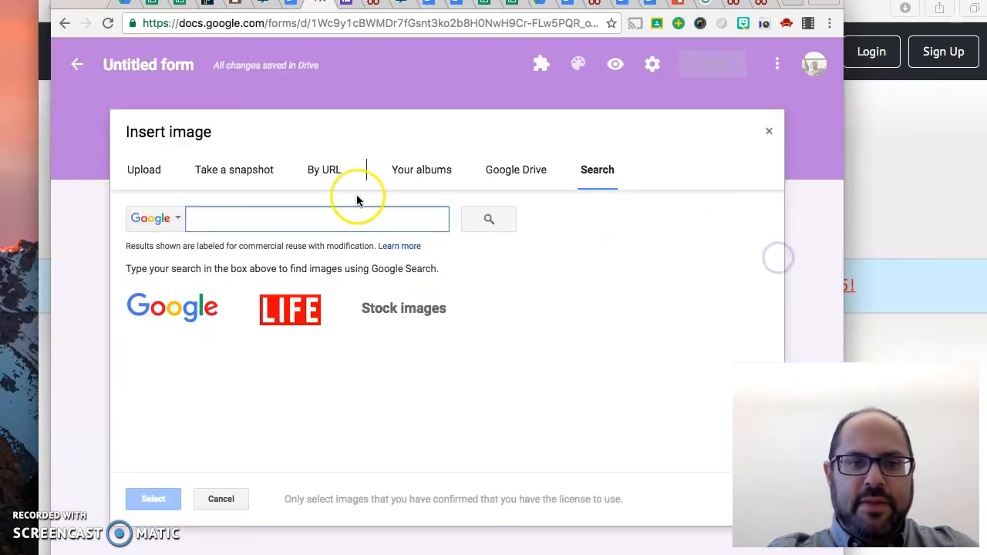
left_click(307, 310)
left_click(242, 224)
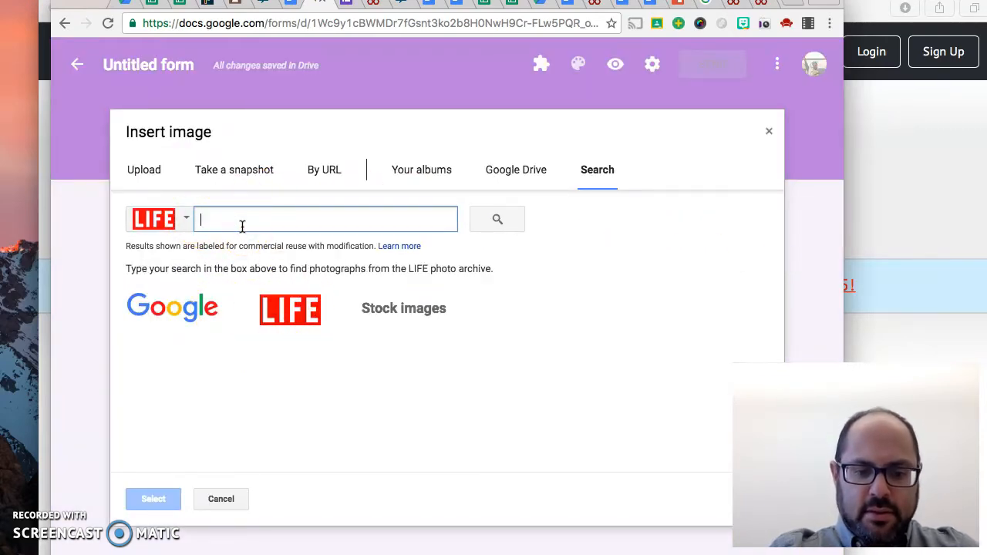
type("wwii")
key("Return")
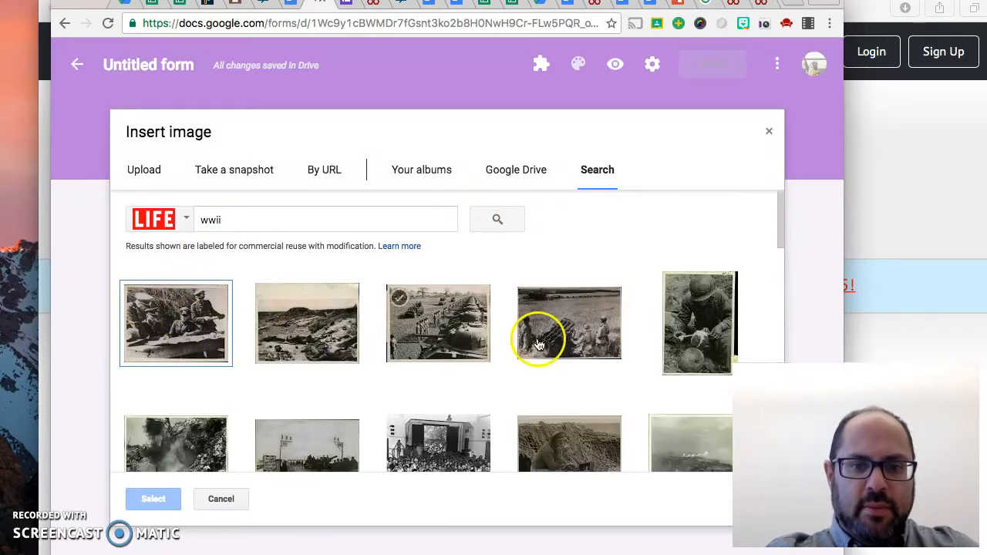
left_click(726, 332)
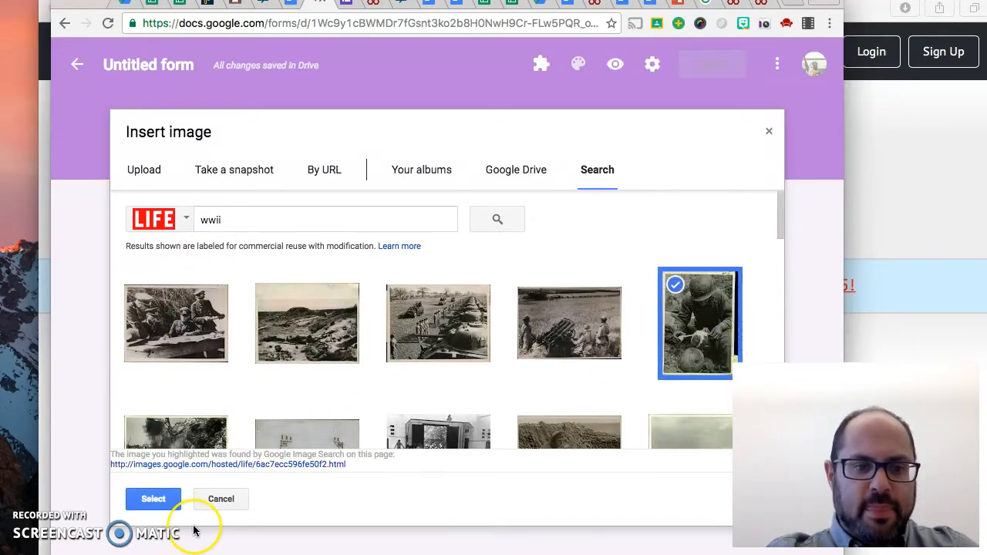
left_click(148, 505)
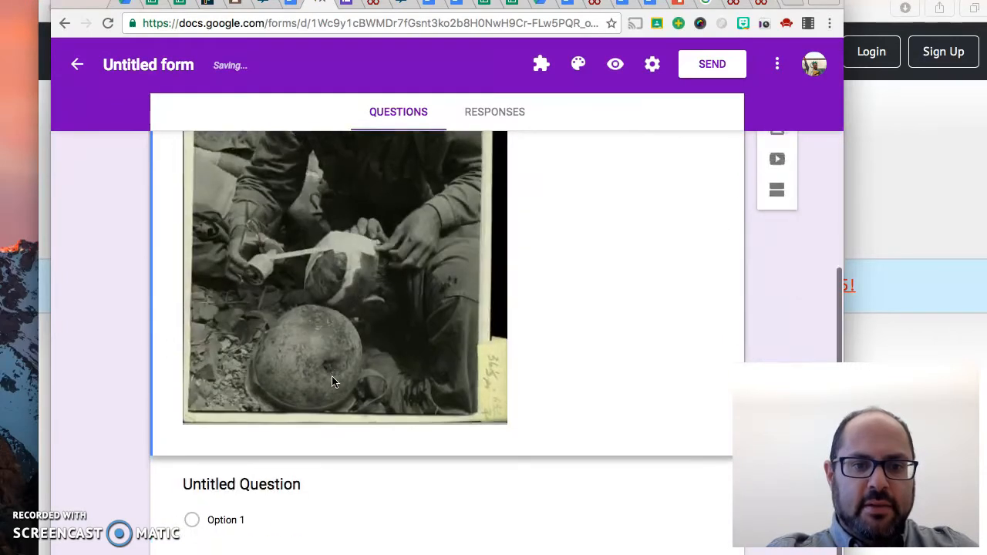
Try center alignment and right alignment on the inserted soldier photo
left_click(219, 151)
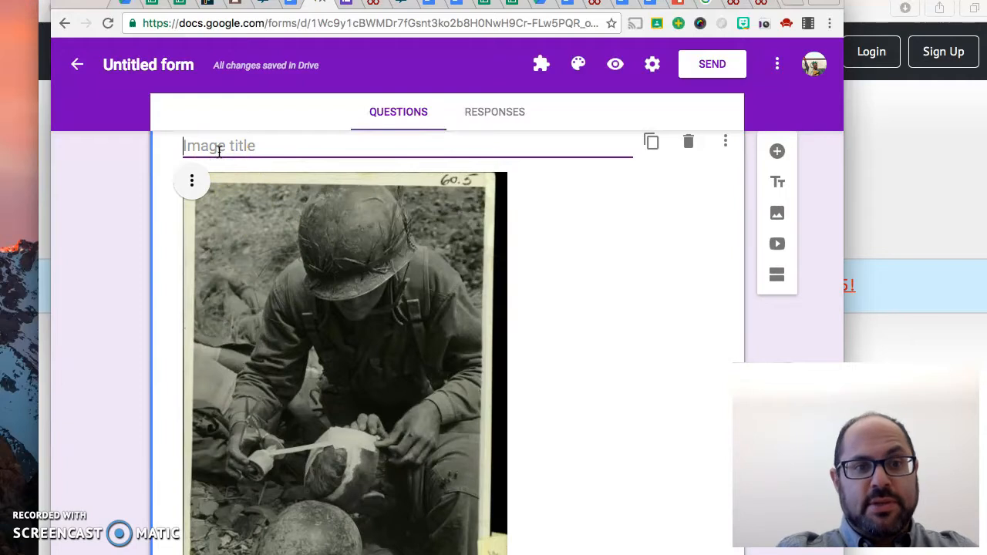
left_click(192, 180)
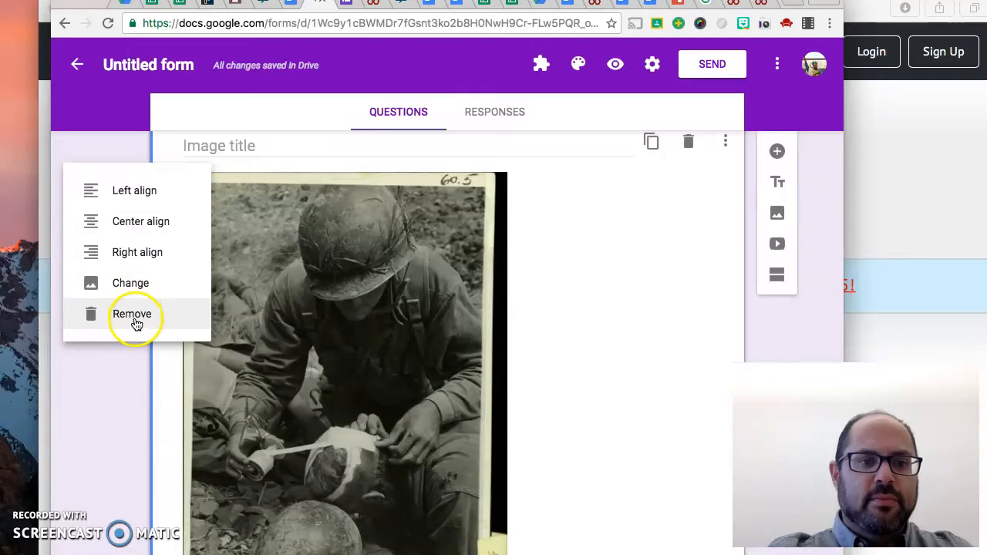
left_click(151, 225)
left_click(297, 180)
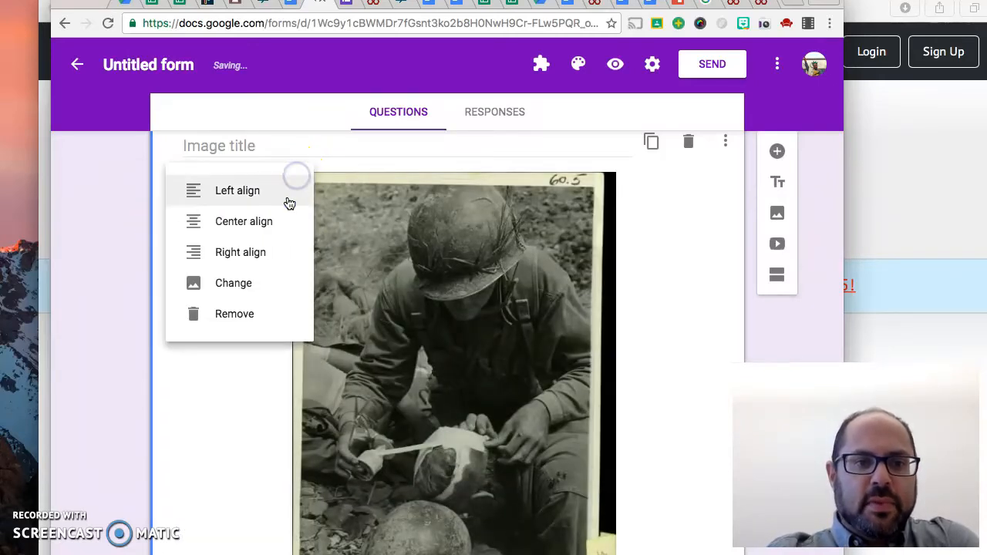
left_click(270, 254)
left_click(395, 183)
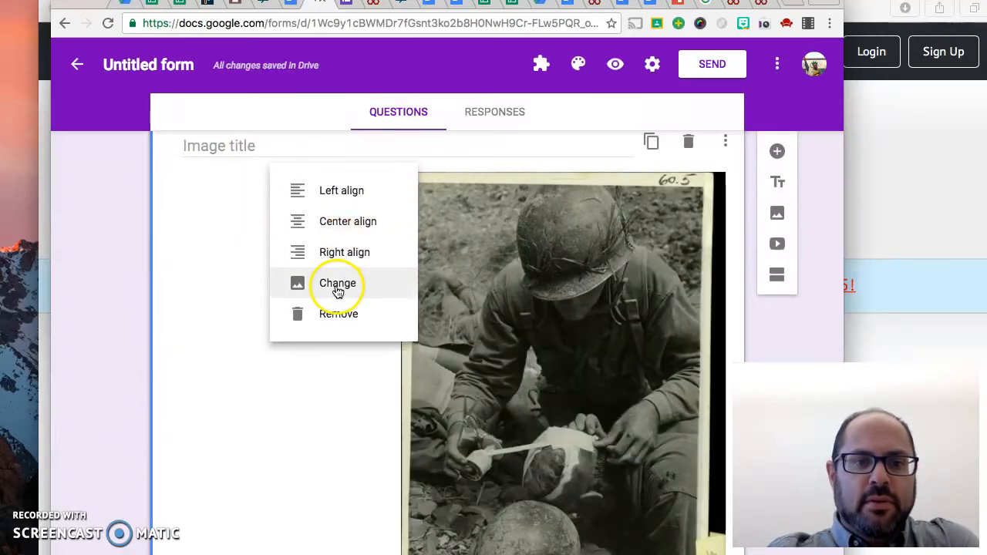
left_click(337, 287)
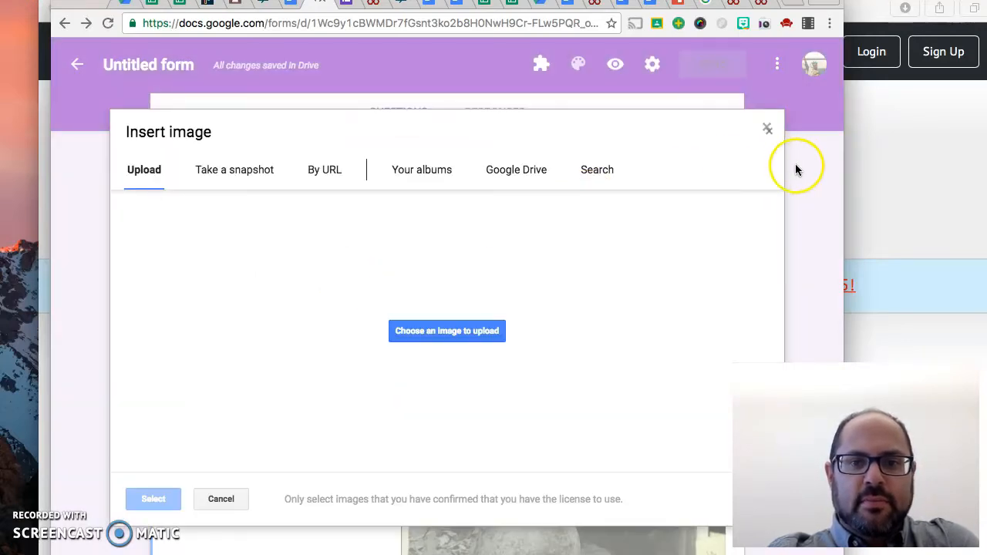
left_click(772, 135)
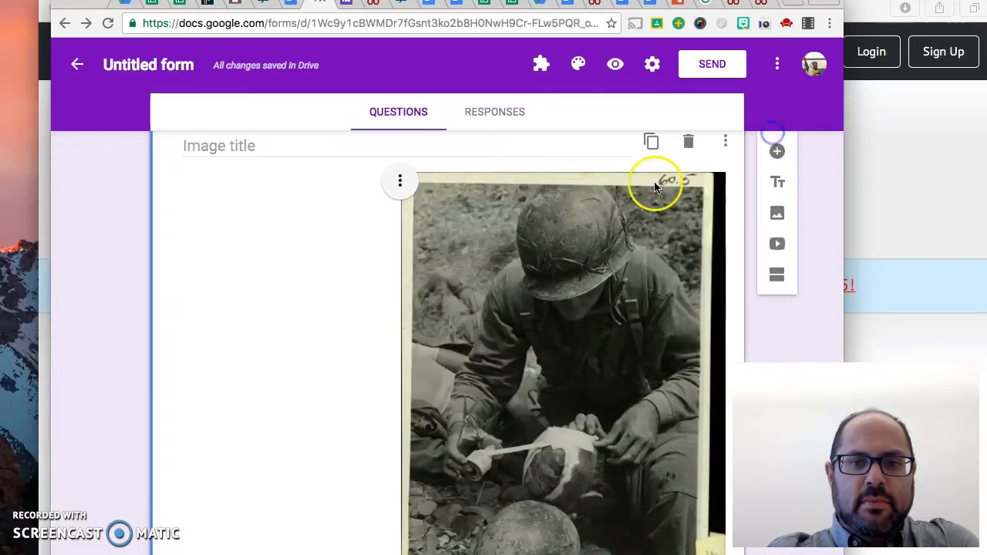
Center-align the soldier photo in its form section
left_click(394, 182)
left_click(349, 222)
Replace the untitled question's text with "Question 1"
scroll(267, 292, "down", 5)
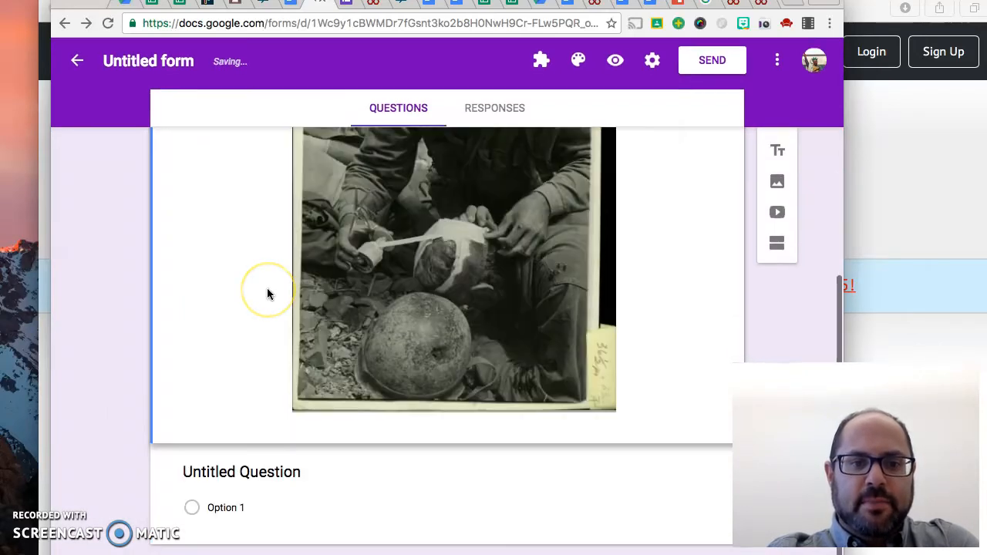
left_click(220, 472)
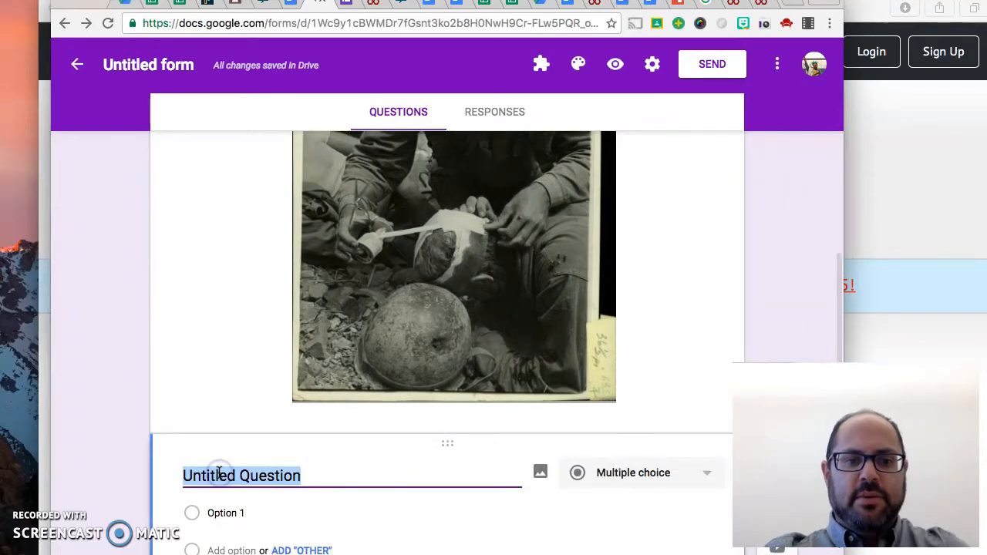
type("Questi")
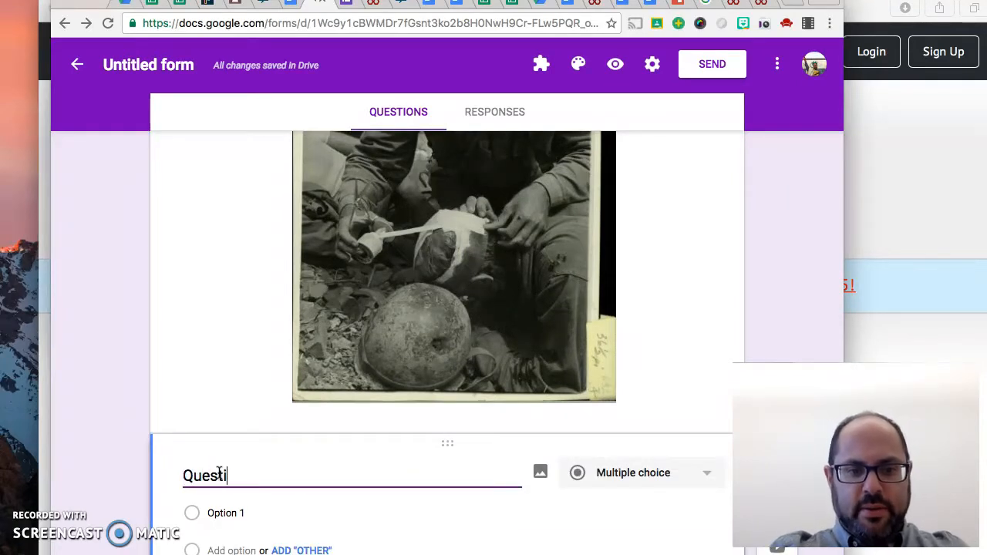
type("on 1")
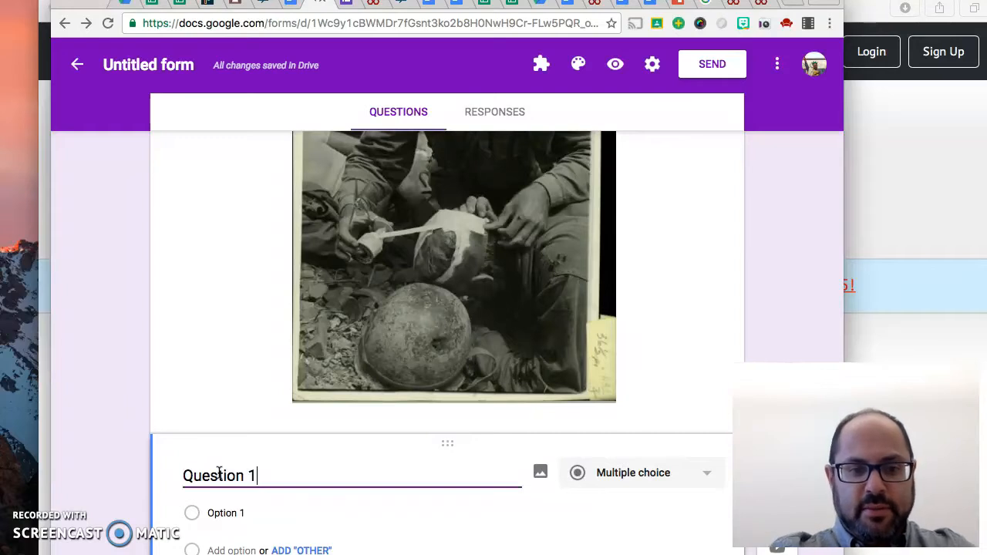
Label Question 1's first option "Answer" and add a second option labelled "Answer B"
scroll(219, 473, "down", 2)
left_click(243, 424)
type("Answer")
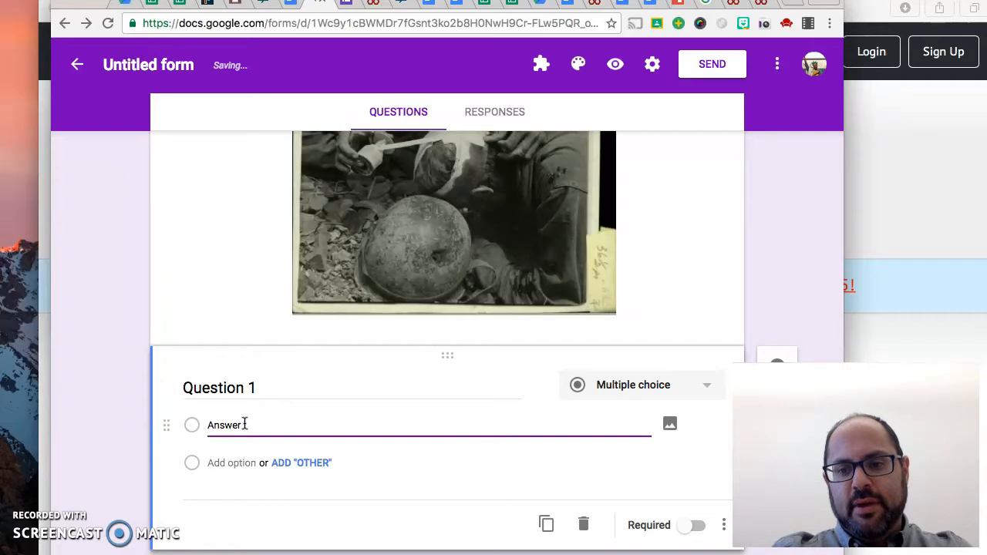
left_click(255, 427)
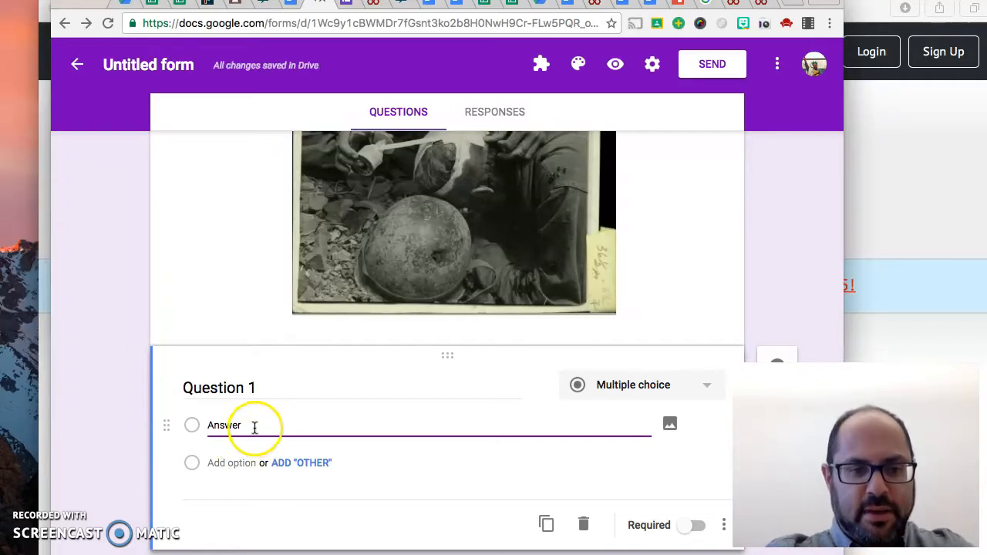
left_click(234, 462)
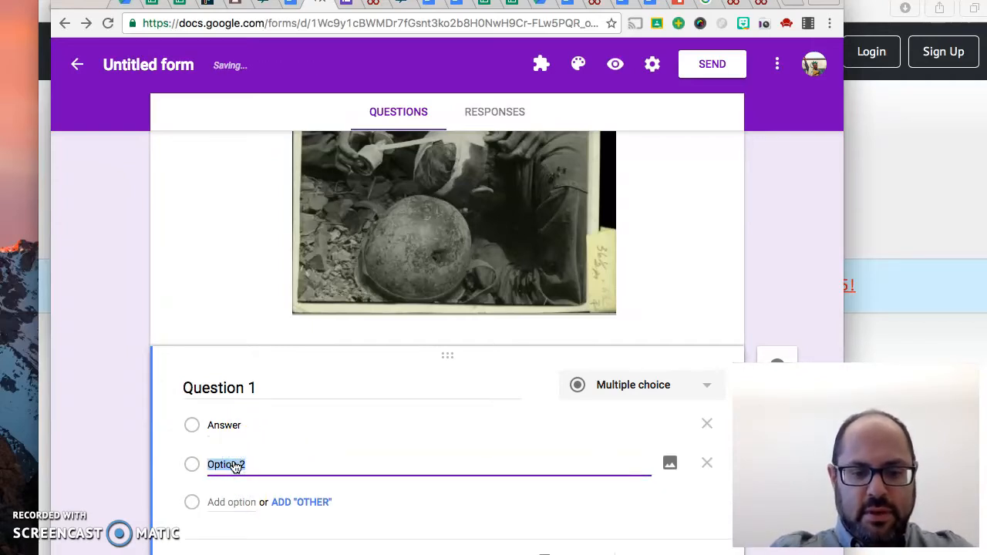
type("Answer B")
Add a third and a fourth option to Question 1, labelled "Answer C" and "Answer D"
left_click(246, 465)
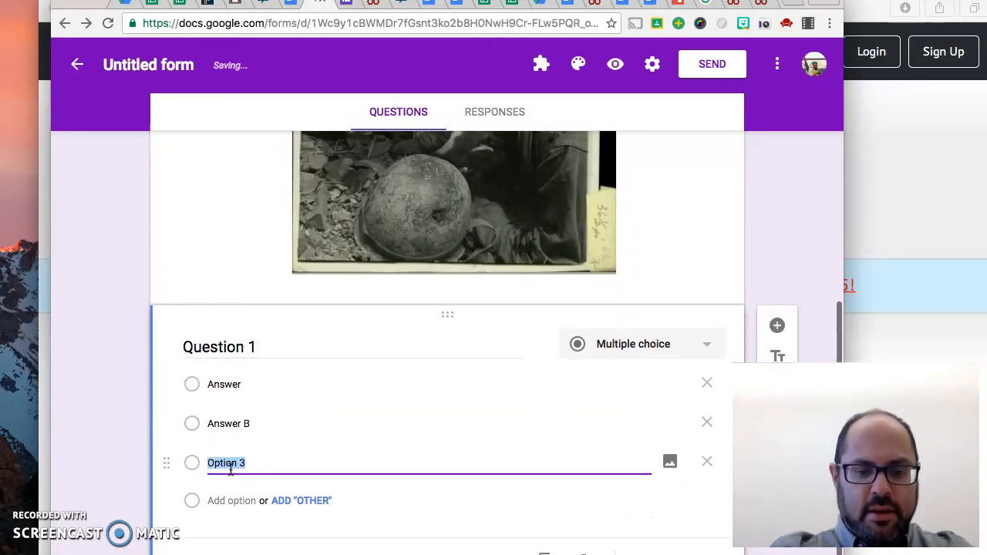
type("Answer C")
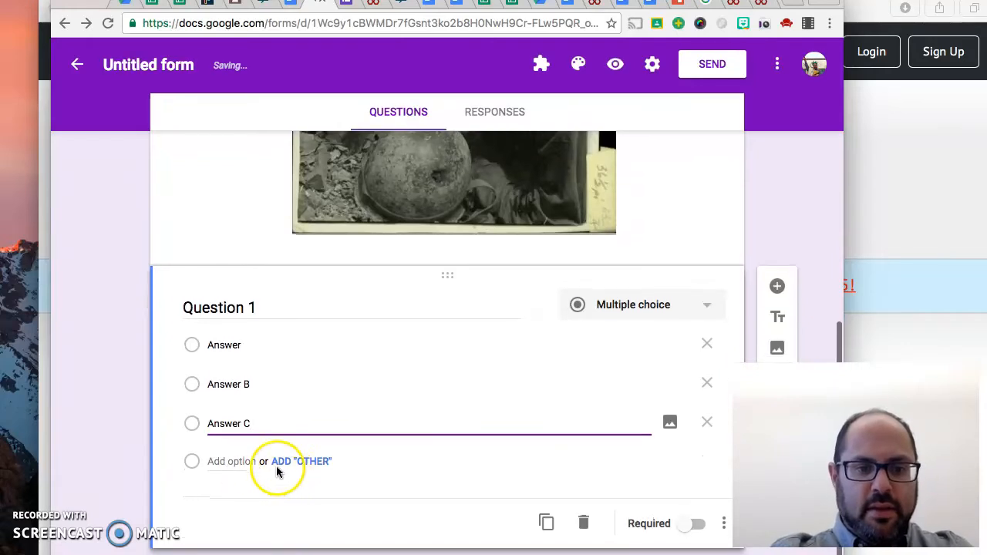
left_click(254, 465)
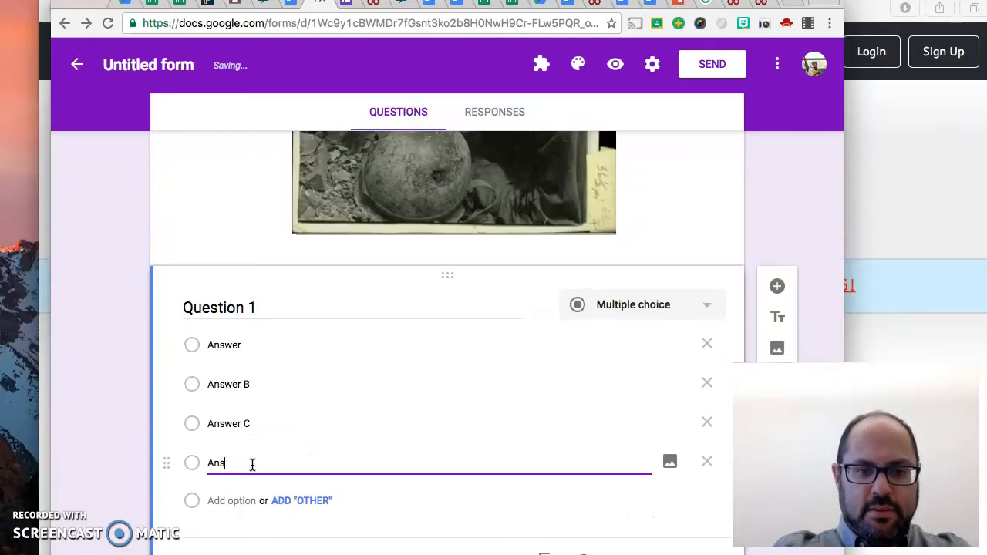
type("Anser")
key("BackSpace")
key("BackSpace")
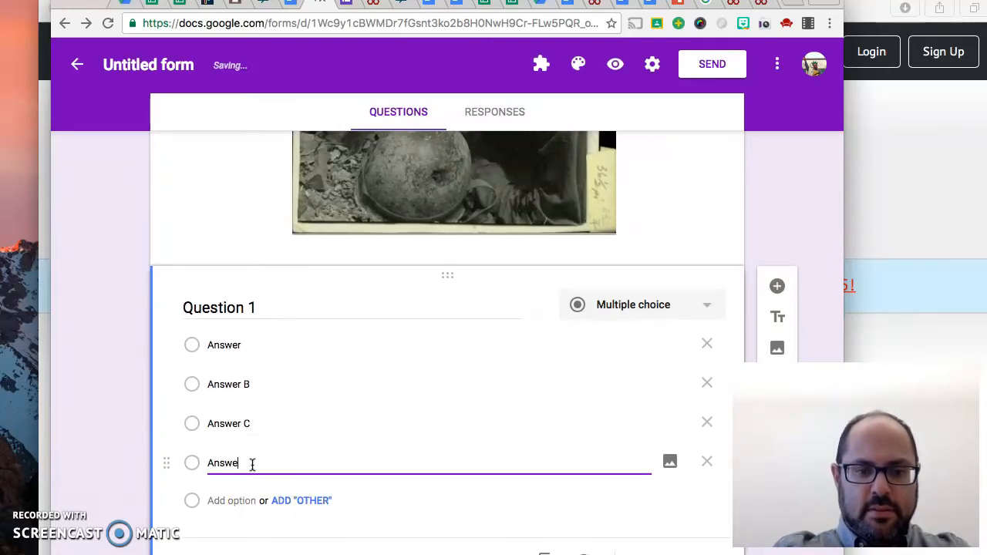
type("wer D")
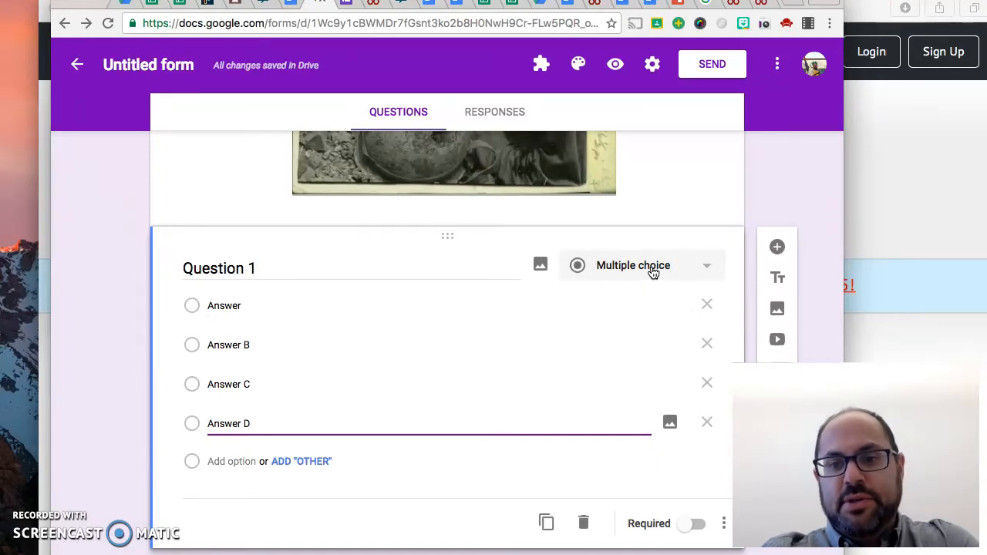
scroll(591, 331, "down", 1)
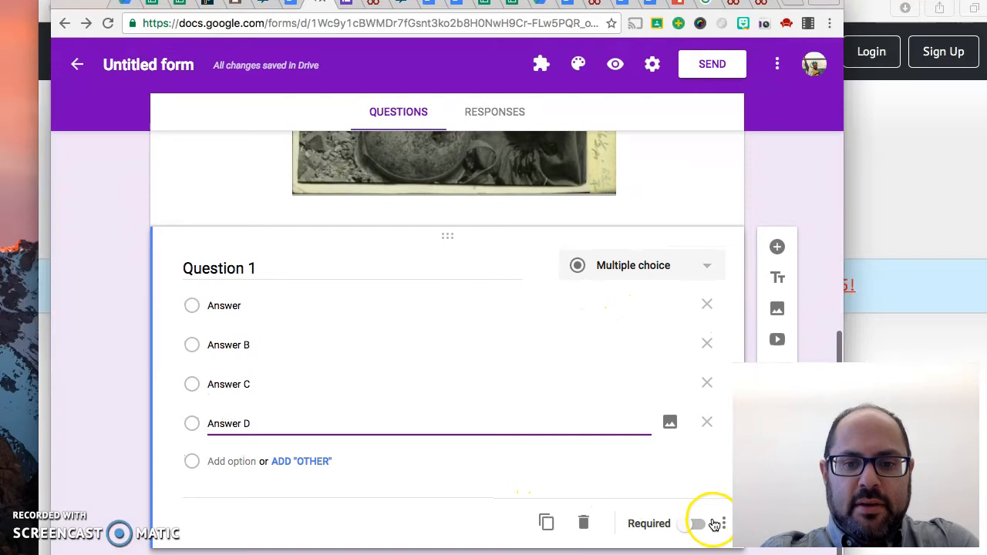
left_click(547, 523)
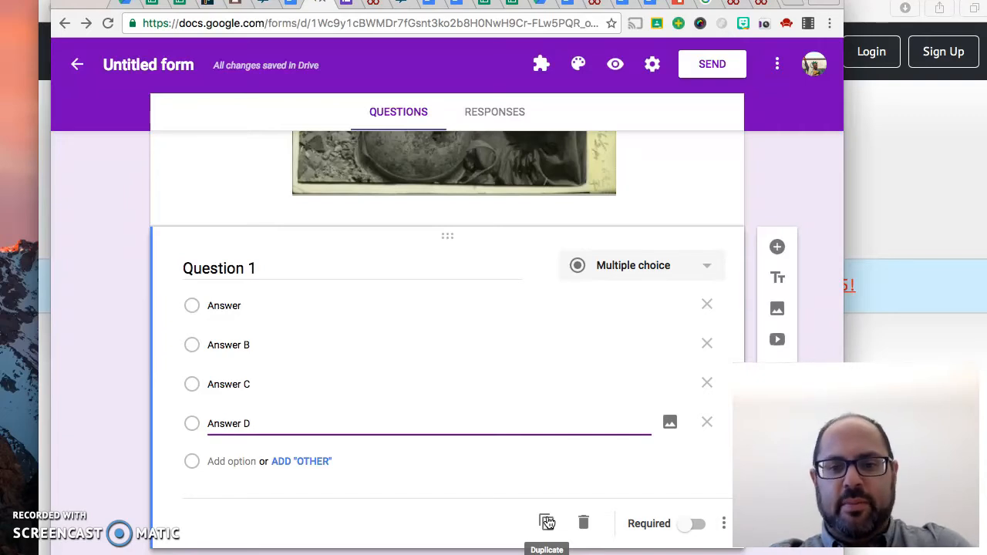
left_click(585, 519)
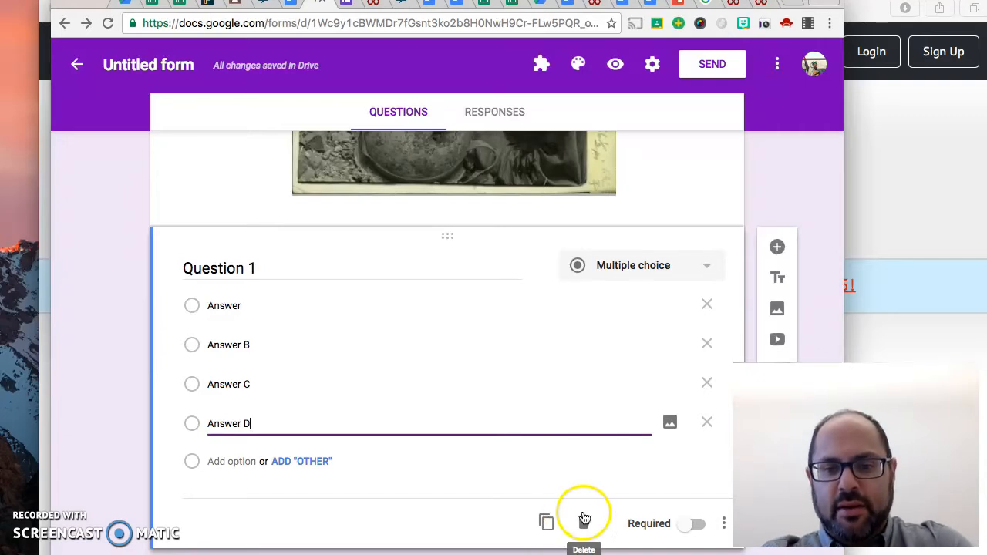
left_click(725, 523)
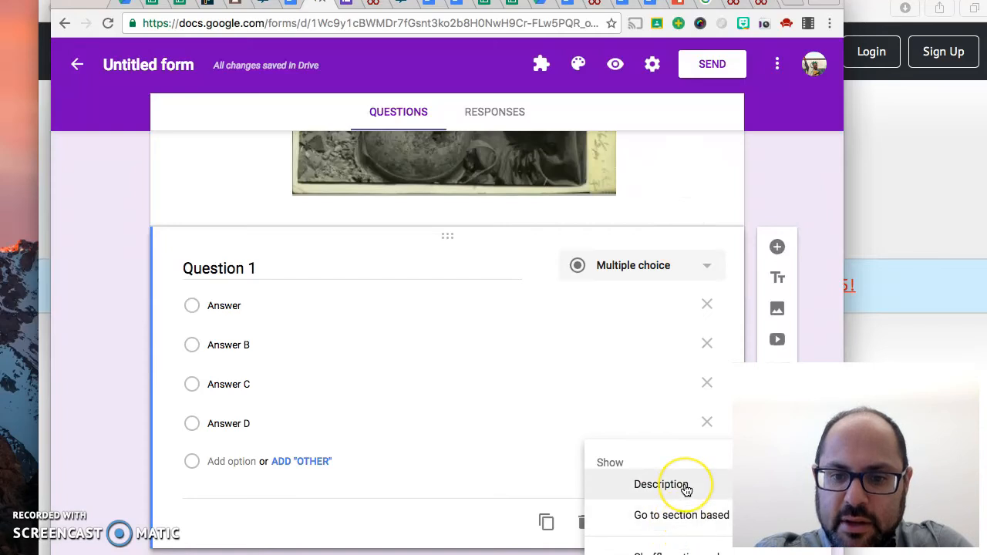
left_click(673, 523)
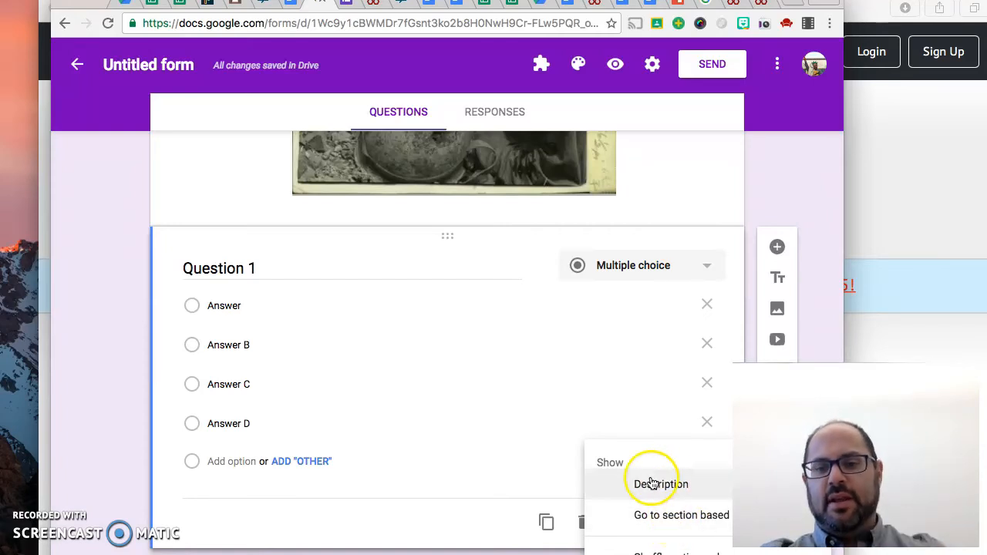
left_click(449, 493)
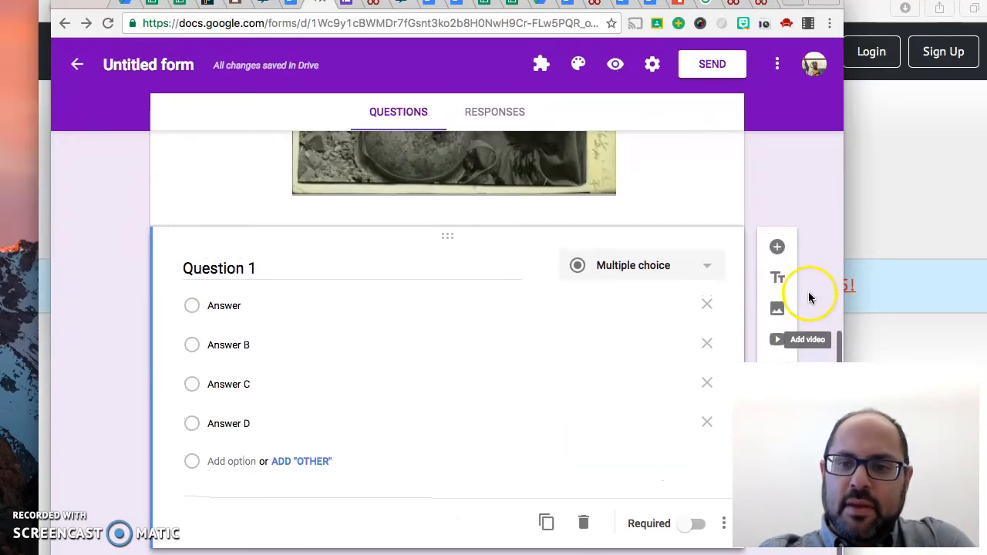
Add a blank multiple-choice question after Question 1 and change the untitled form's file name to "Chapter 16"
left_click(784, 243)
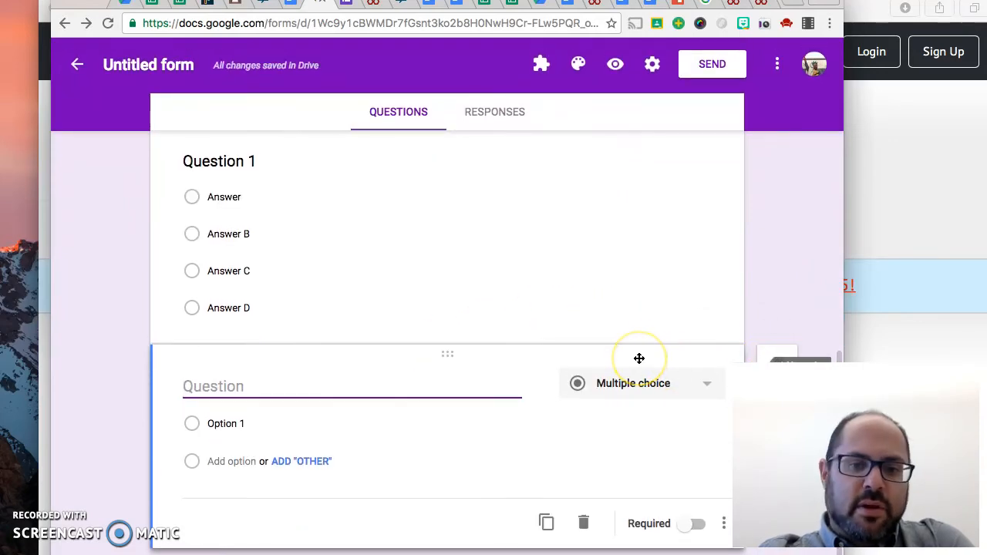
scroll(639, 359, "up", 10)
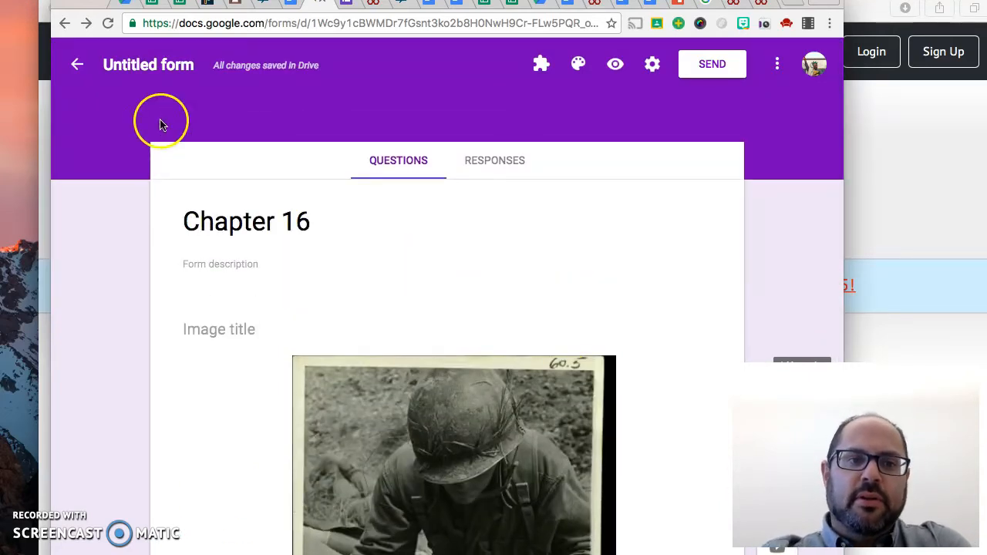
left_click(182, 65)
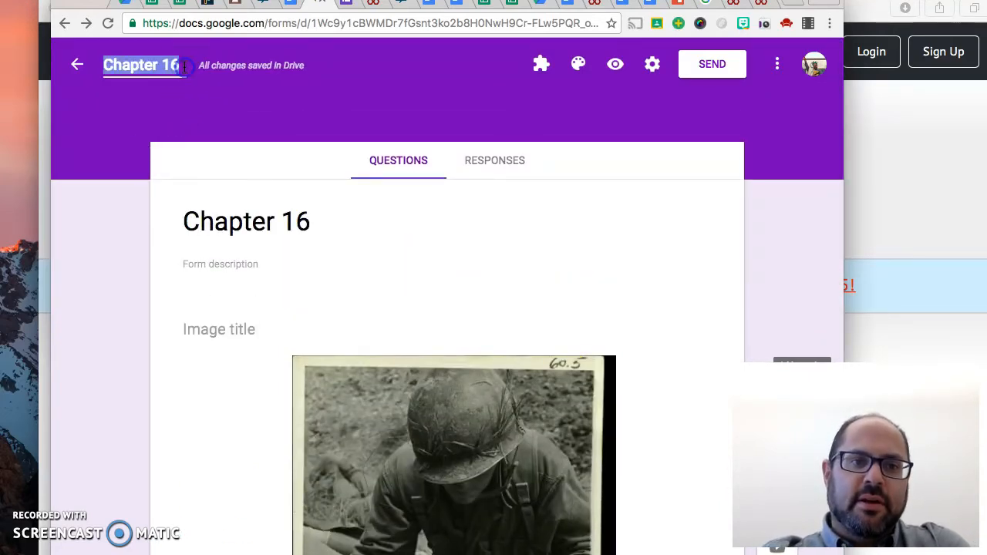
left_click(254, 214)
left_click(159, 67)
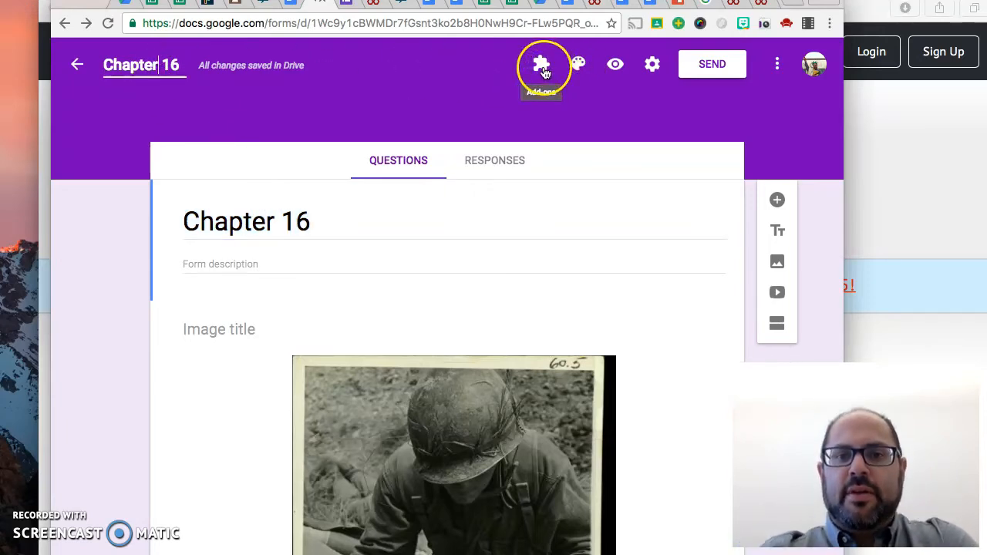
left_click(579, 68)
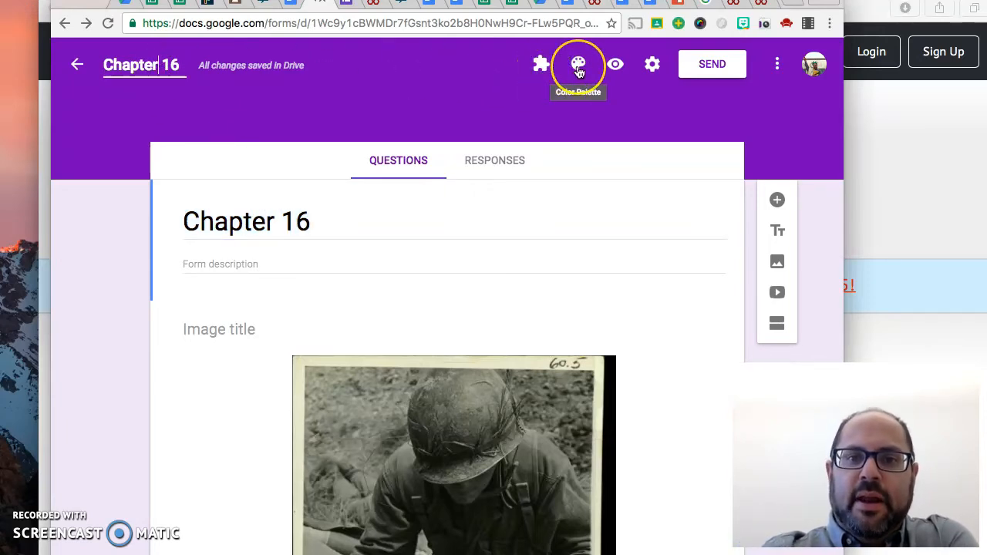
left_click(582, 70)
left_click(542, 63)
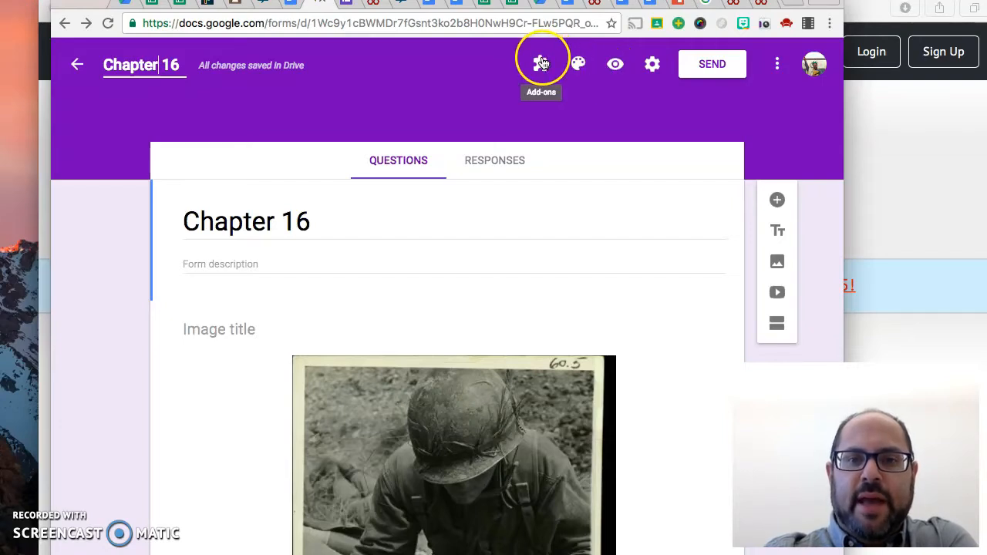
left_click(577, 65)
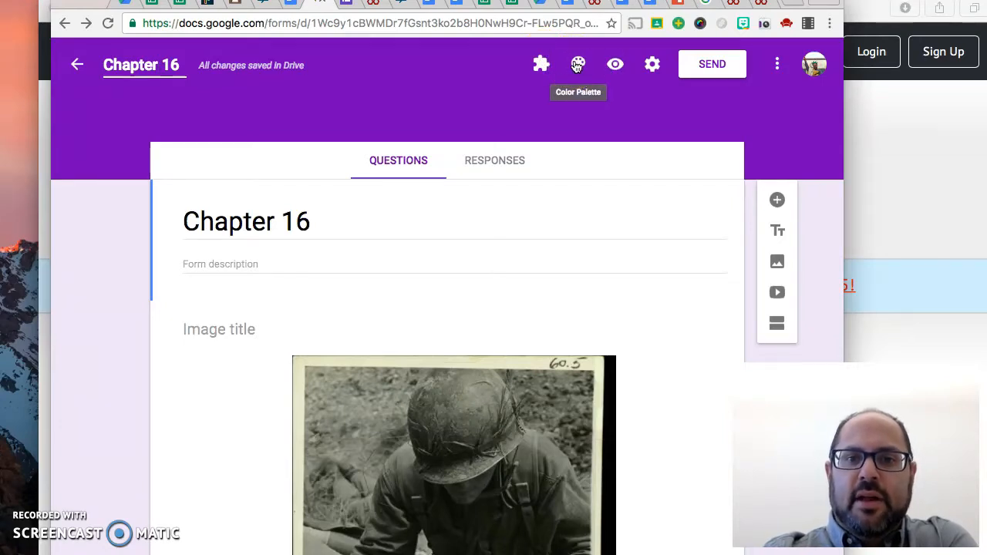
left_click(618, 69)
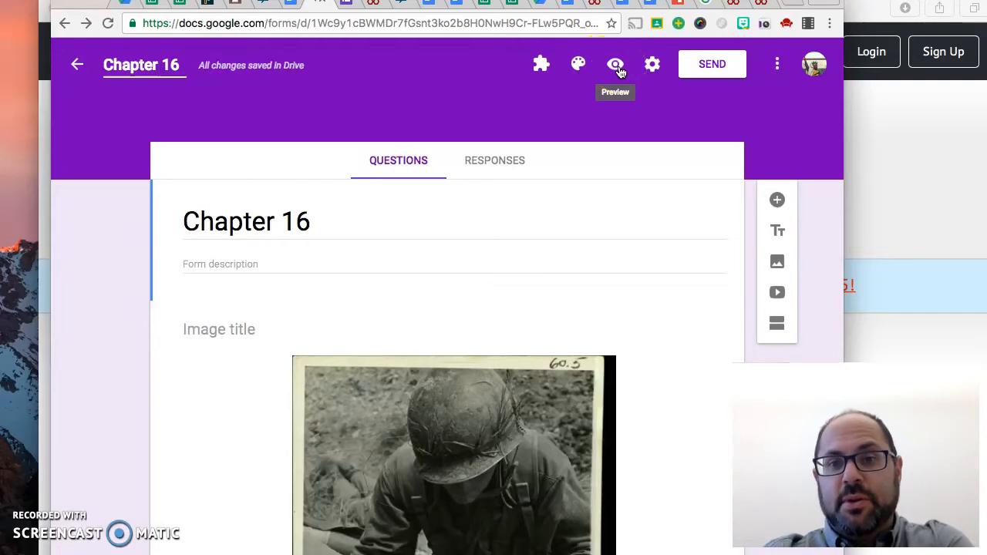
Make the form a quiz in its settings, with grades released immediately after each submission, and save the settings
left_click(653, 66)
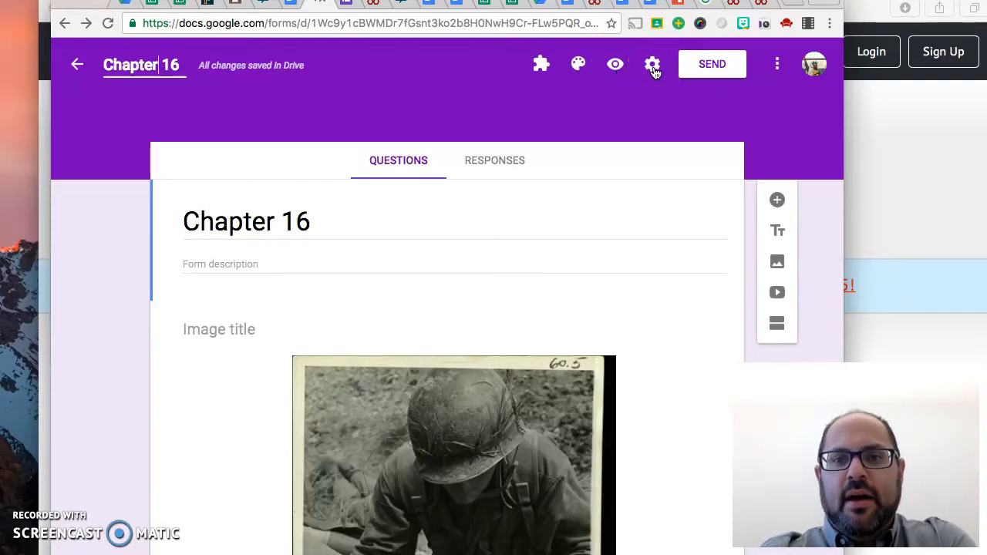
left_click(654, 67)
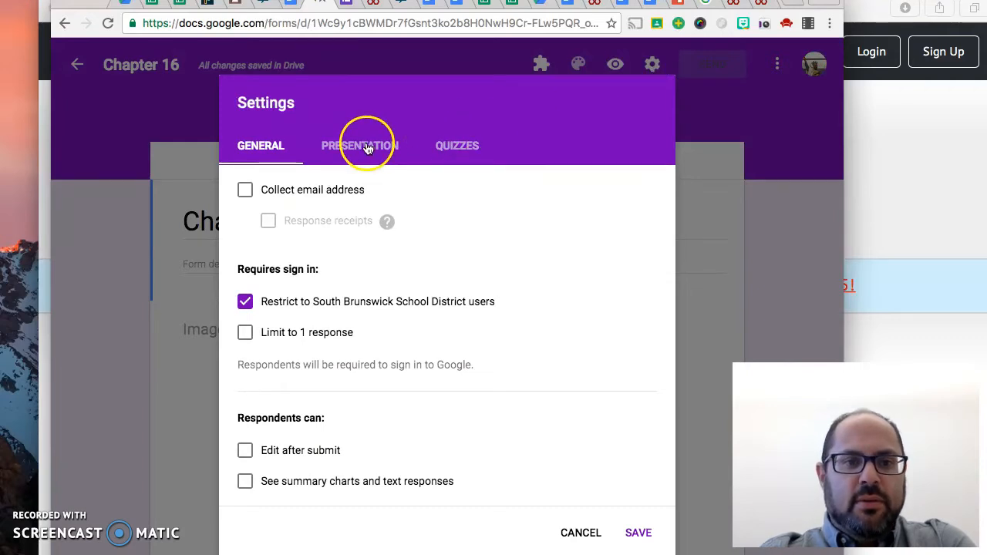
left_click(342, 144)
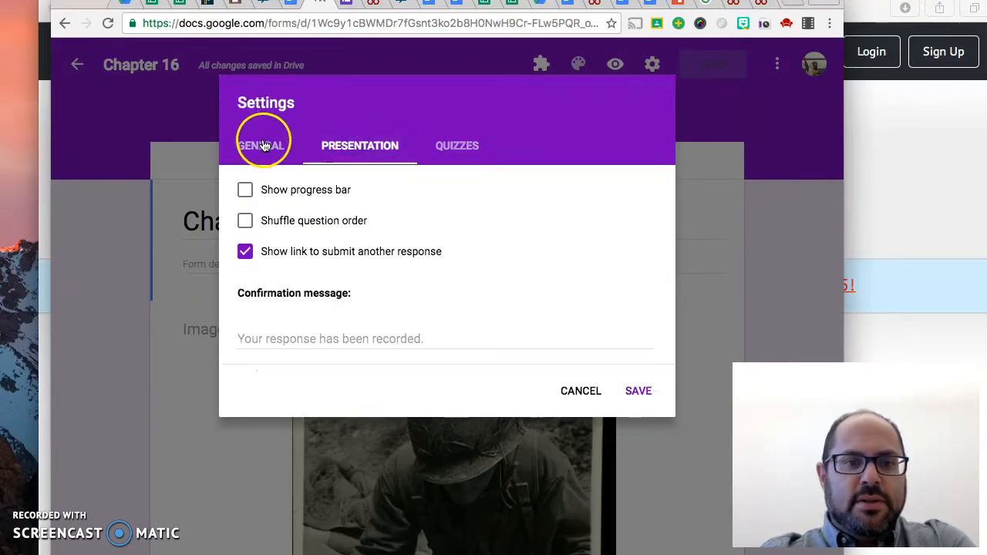
left_click(455, 150)
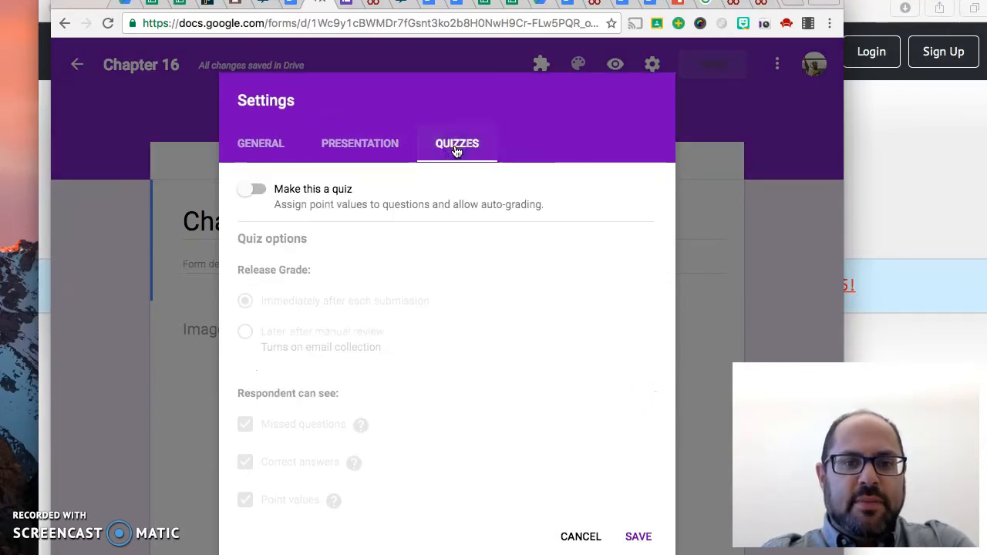
left_click(259, 191)
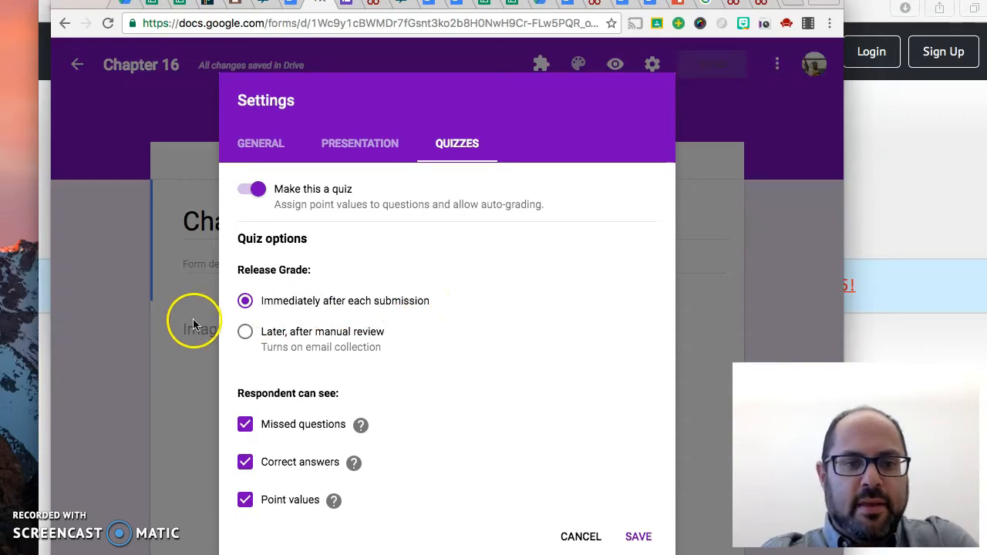
scroll(310, 371, "down", 1)
scroll(310, 371, "down", 1)
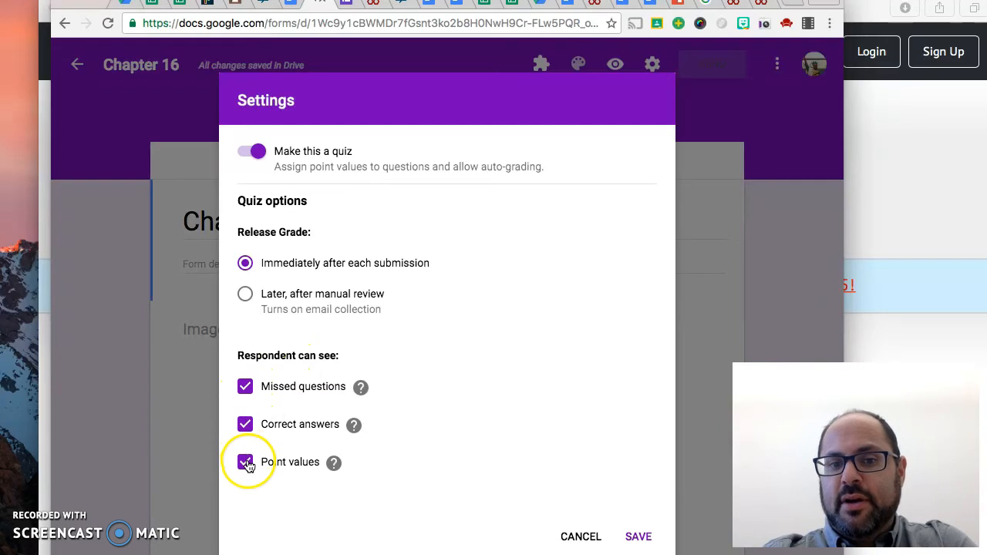
left_click(639, 537)
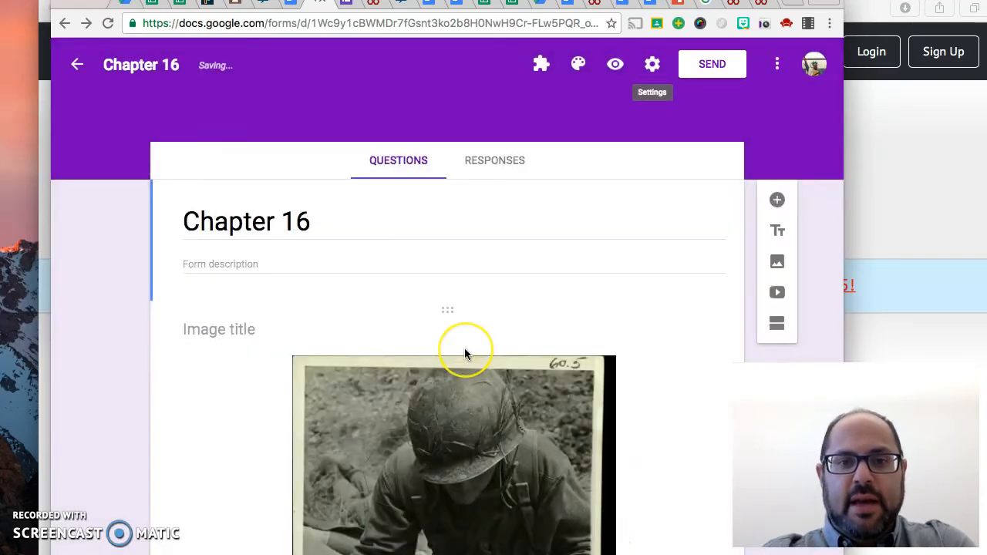
Mark "Answer B" as the correct answer in Question 1's answer key
scroll(464, 348, "down", 3)
scroll(465, 351, "down", 7)
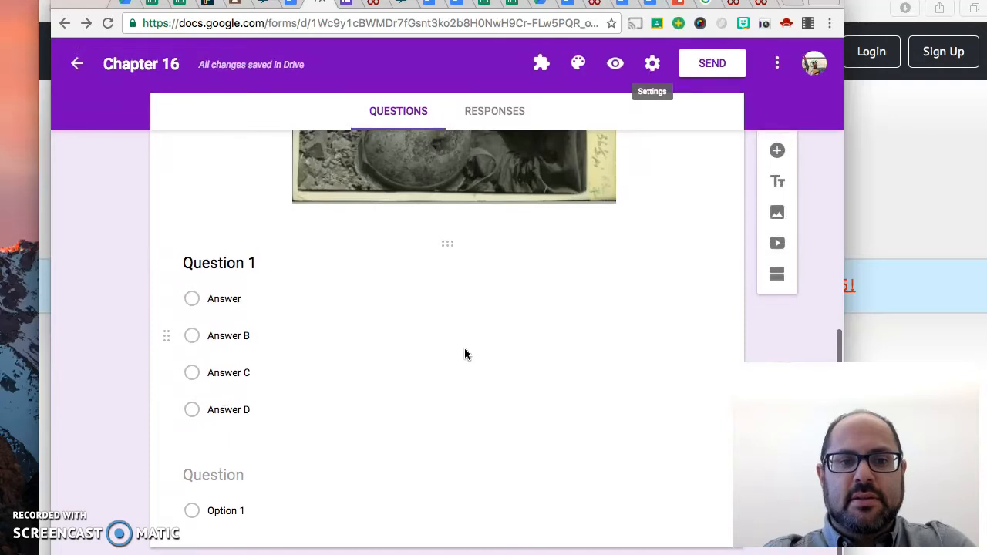
left_click(329, 316)
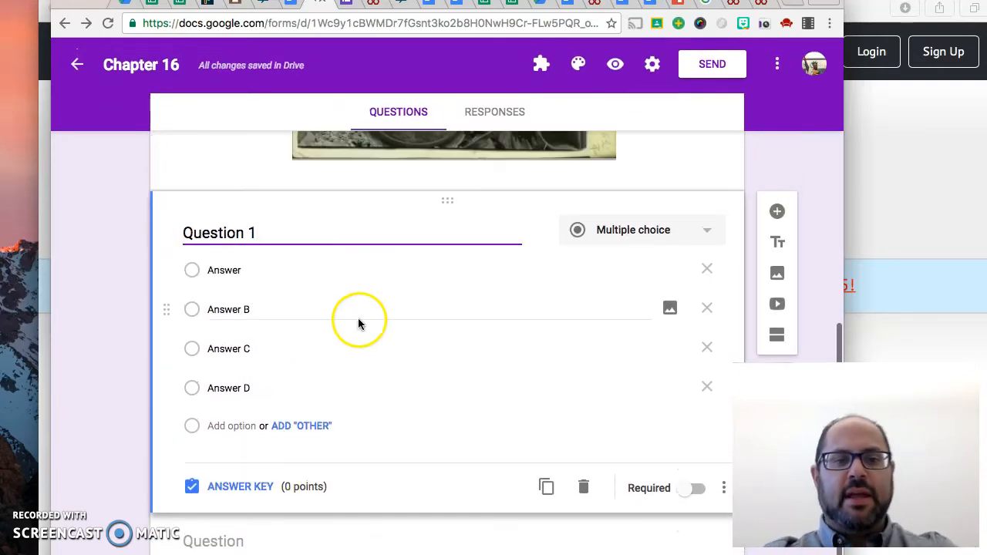
left_click(241, 487)
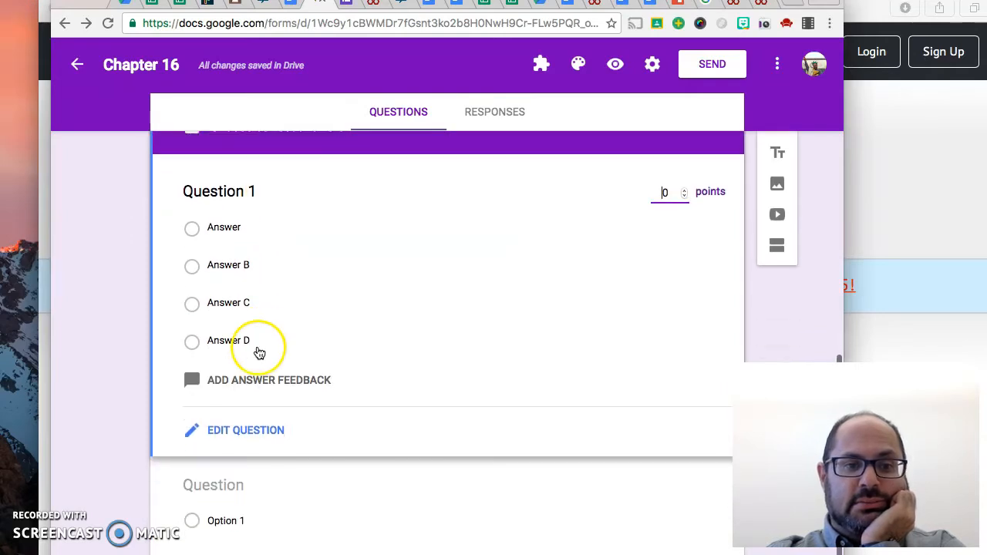
left_click(193, 267)
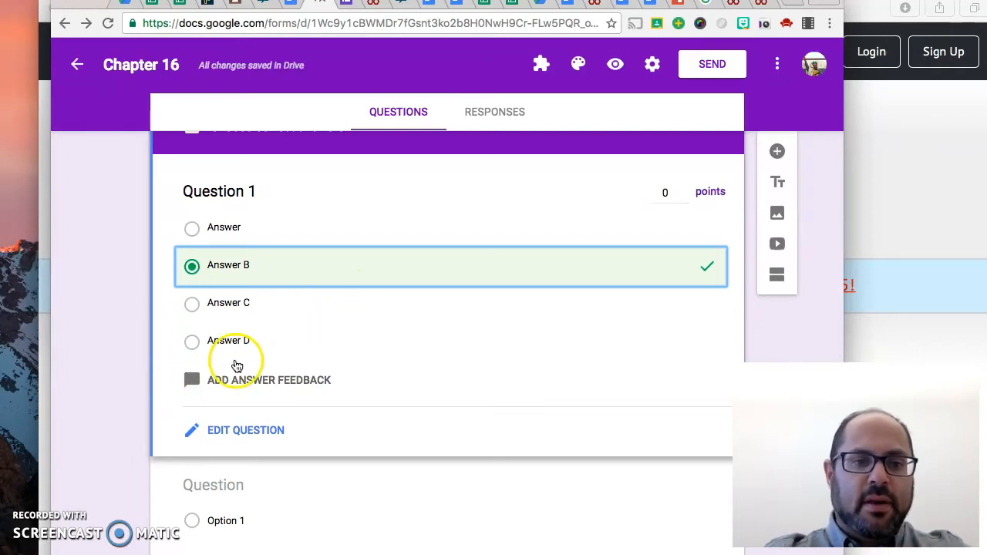
Examine Question 1's answer feedback fields for incorrect and correct answers, and leave them without entering any feedback
left_click(230, 384)
left_click(221, 199)
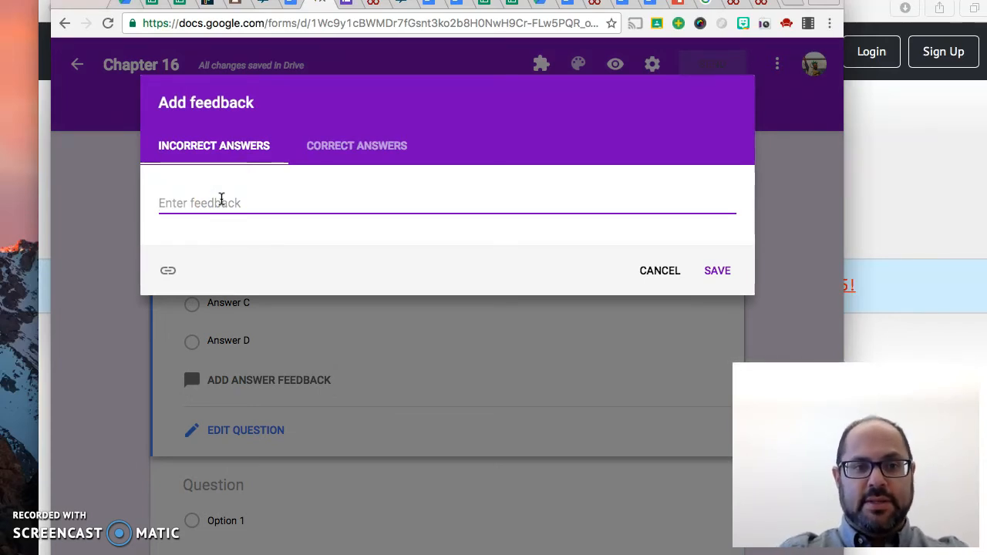
left_click(372, 143)
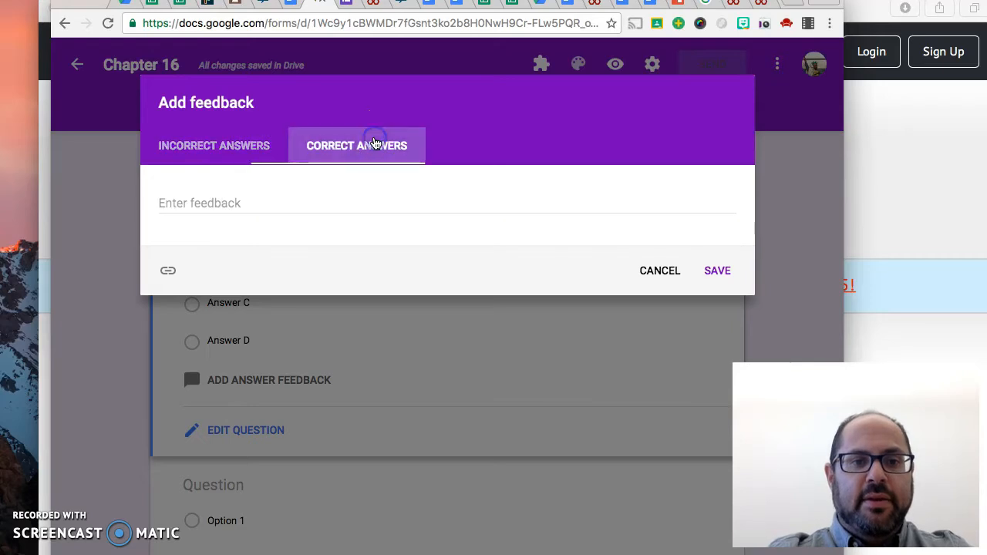
left_click(207, 199)
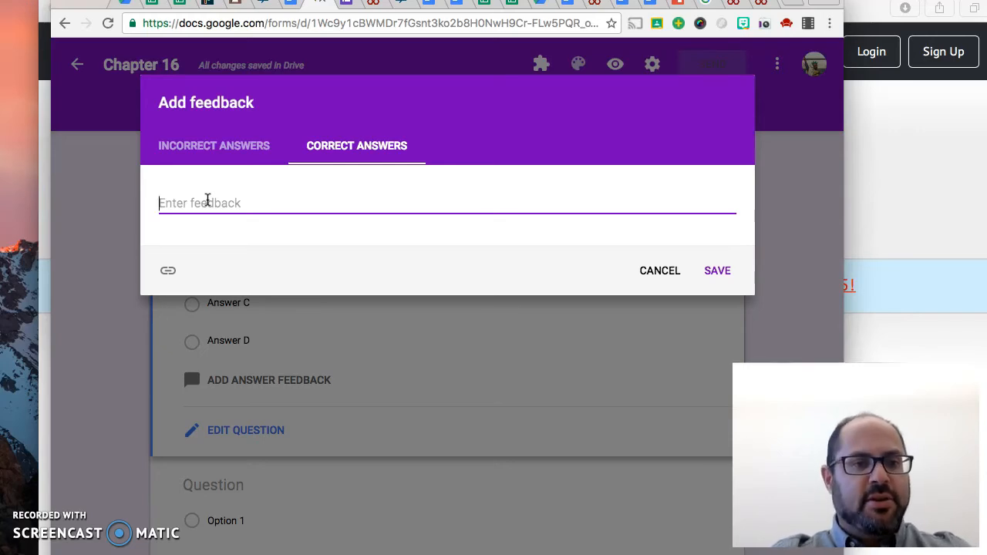
left_click(194, 146)
left_click(188, 200)
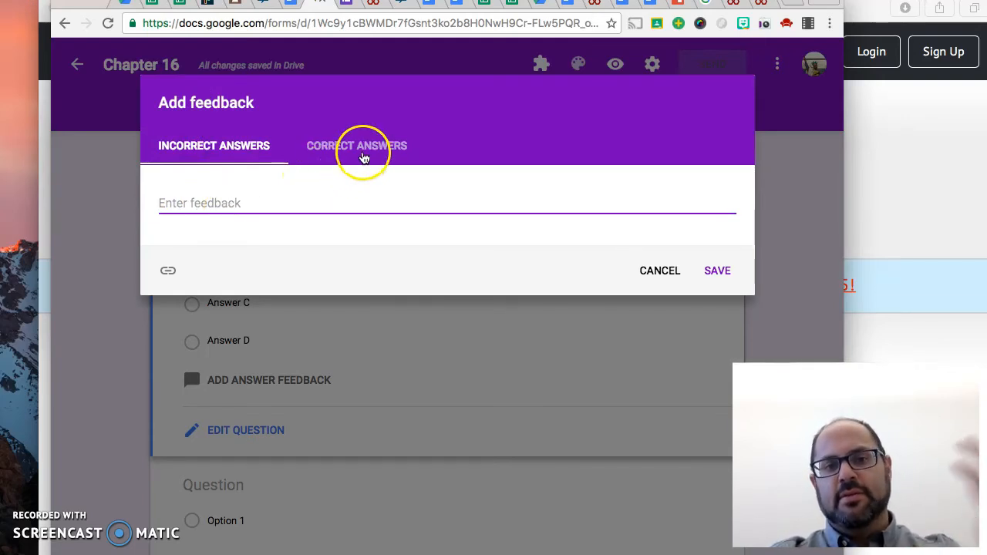
left_click(361, 155)
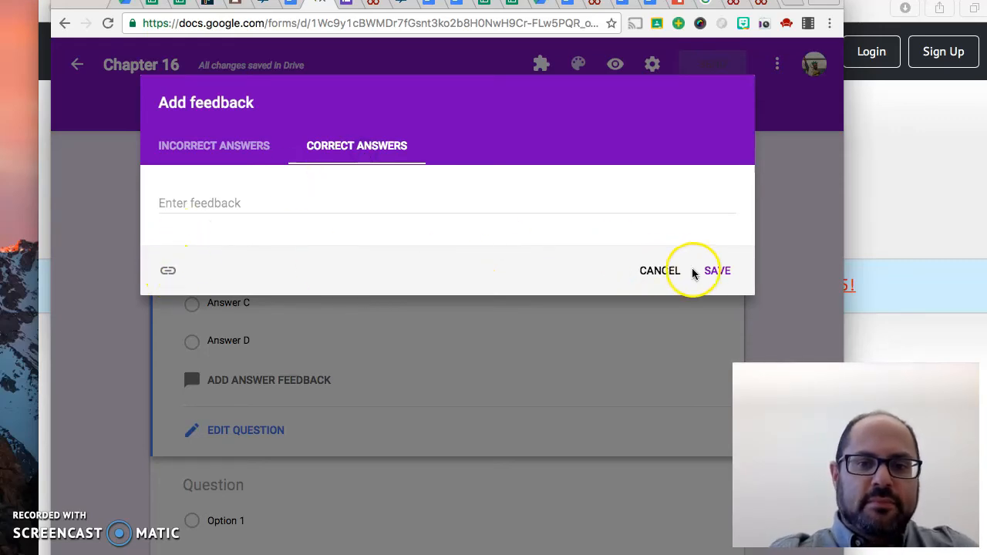
left_click(644, 268)
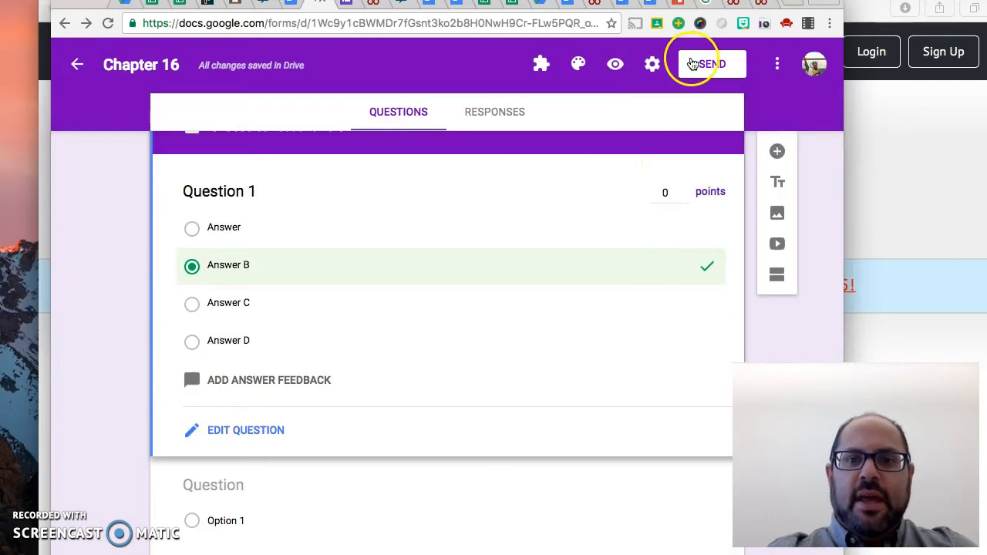
Make Question 1 worth 1 point and copy the form's full share link
left_click(672, 192)
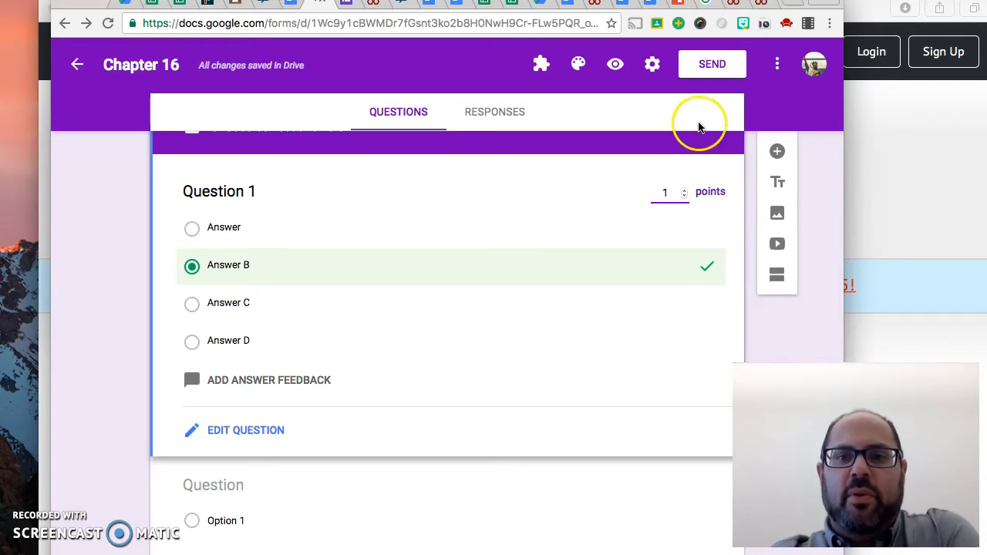
left_click(710, 74)
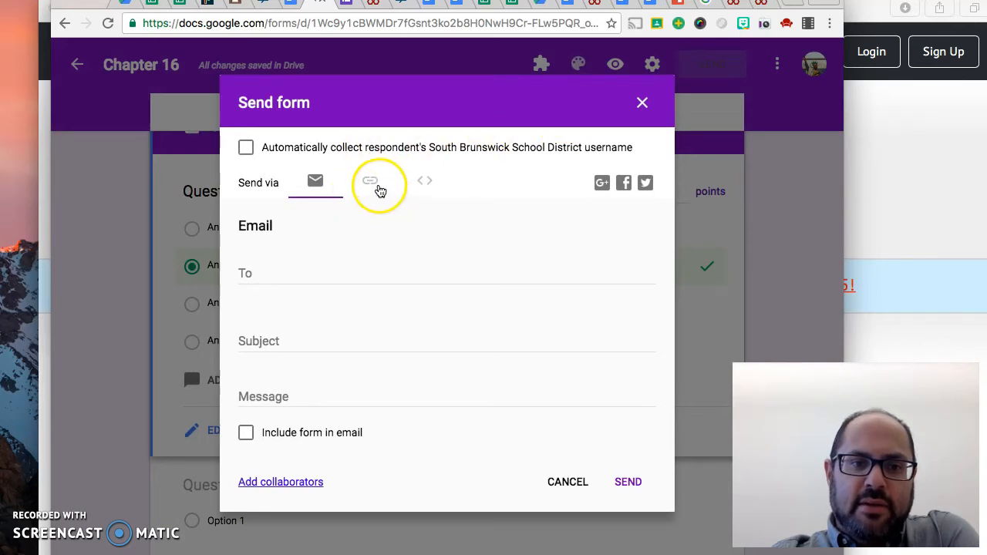
left_click(372, 184)
left_click(344, 255)
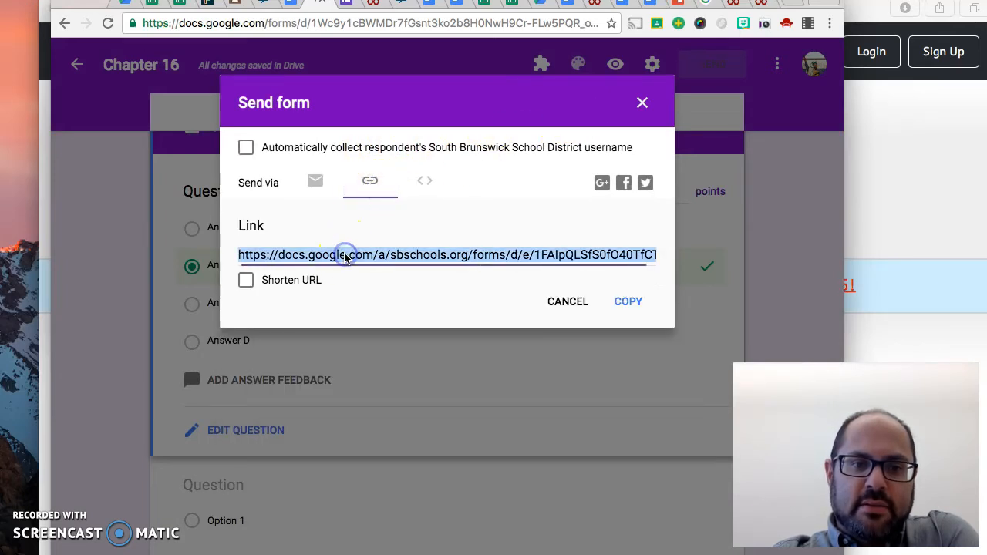
right_click(345, 255)
left_click(363, 285)
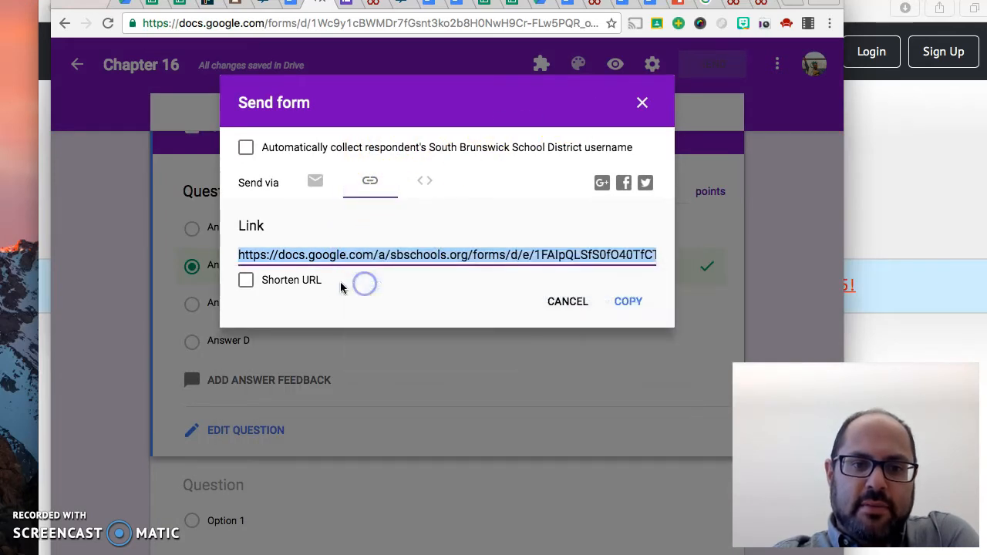
Shorten the form's share link, copy the short URL and close the send options
left_click(327, 282)
left_click(625, 301)
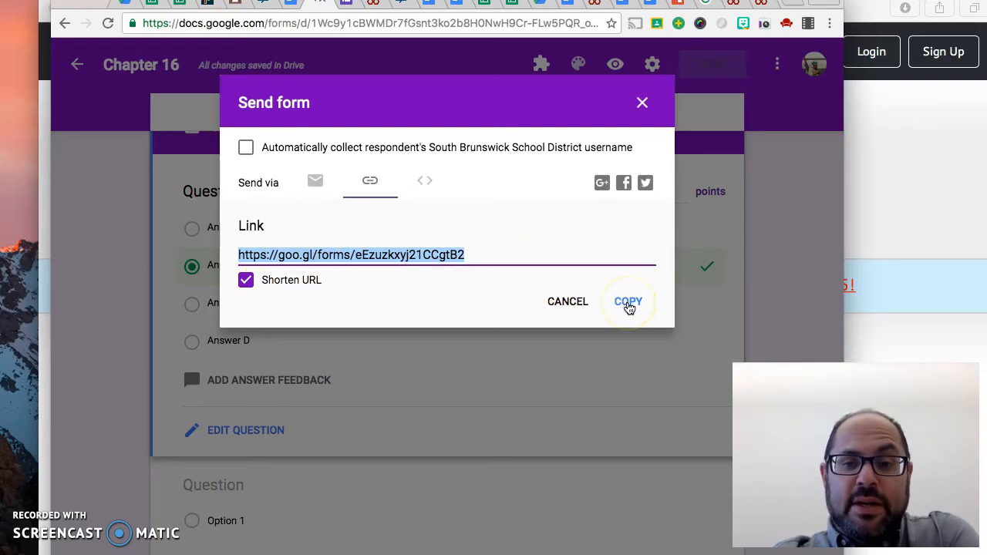
left_click(629, 303)
left_click(408, 253)
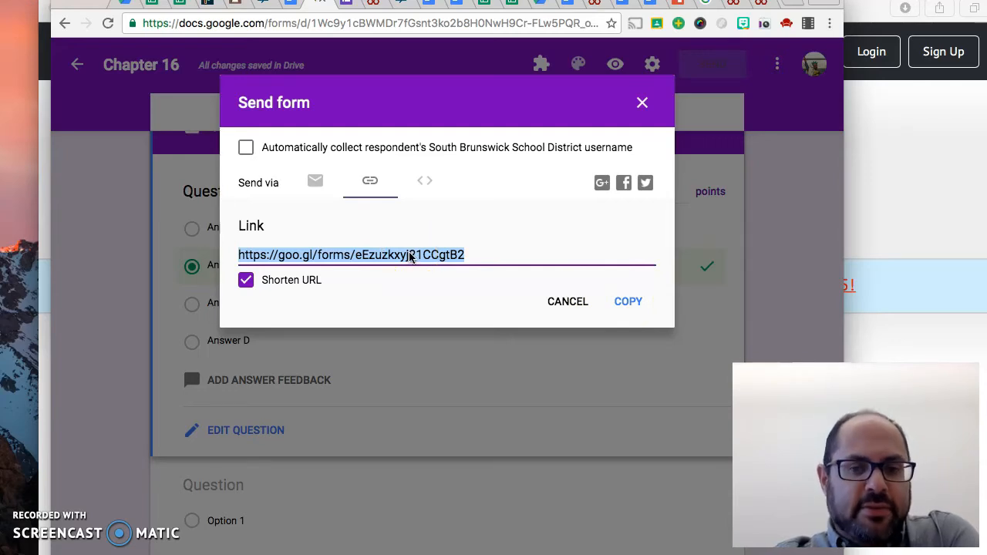
right_click(413, 257)
left_click(425, 282)
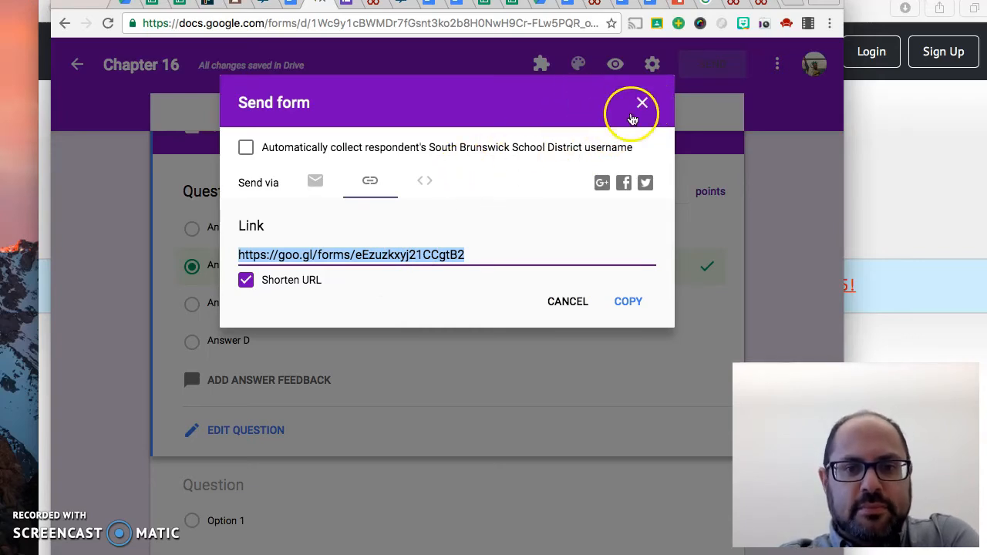
left_click(641, 108)
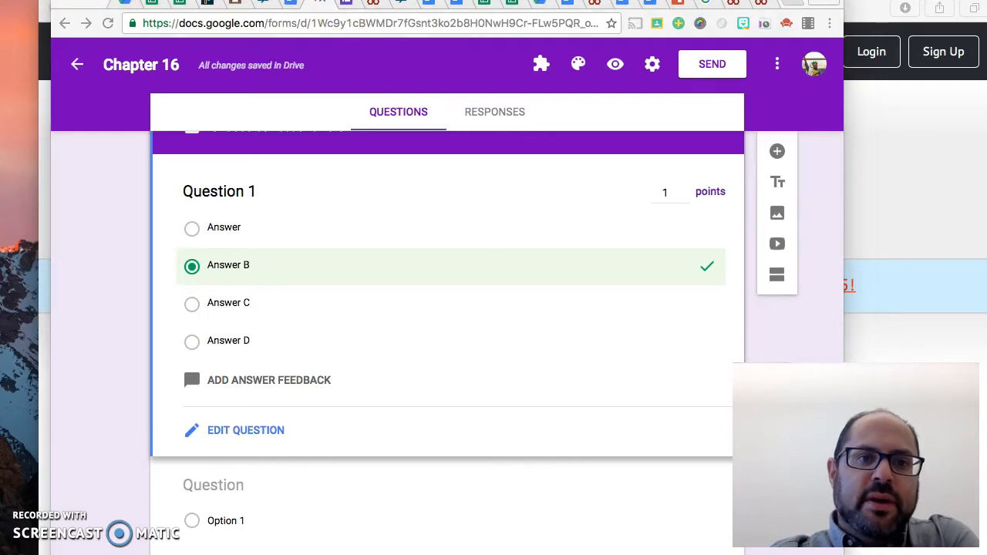
Examine the scored response view of the "Lesson 16: Expansion of the United States" quiz, including its total points and name fields
left_click(343, 7)
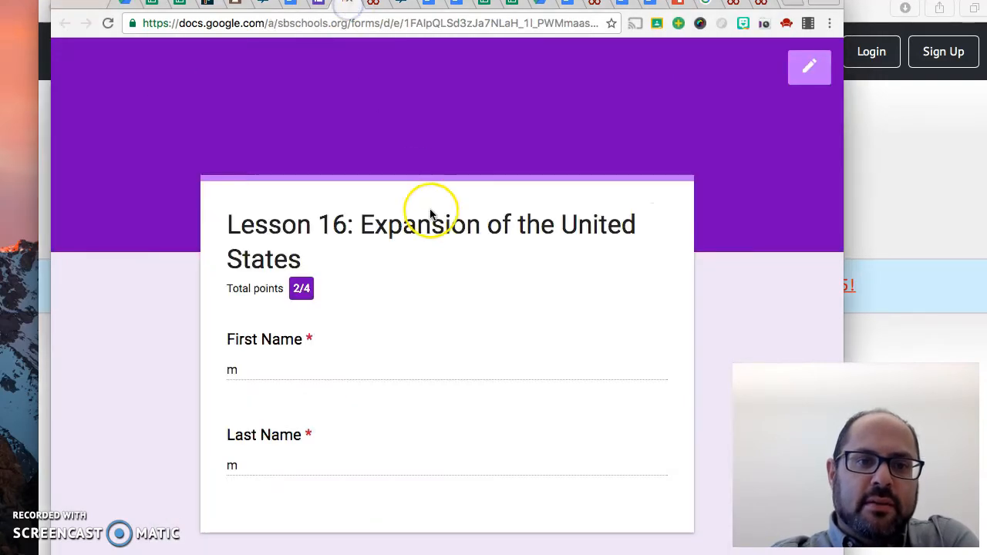
scroll(466, 299, "down", 2)
left_click(275, 271)
double_click(230, 272)
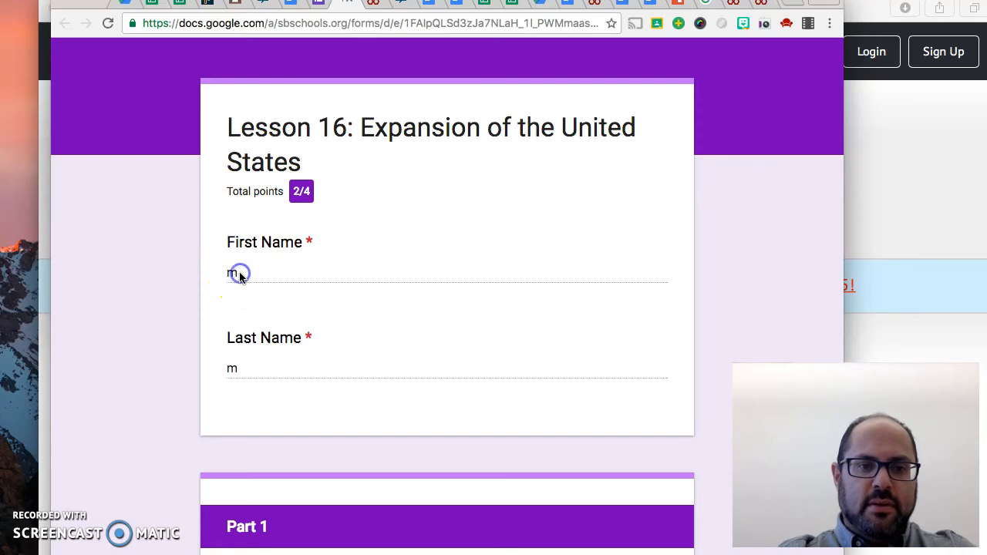
scroll(507, 220, "up", 2)
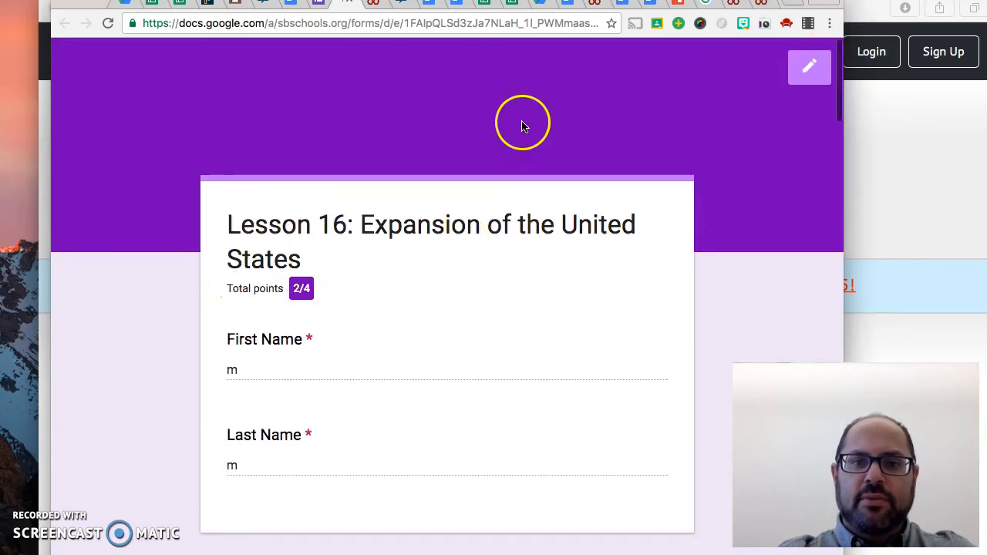
left_click(343, 23)
left_click(343, 38)
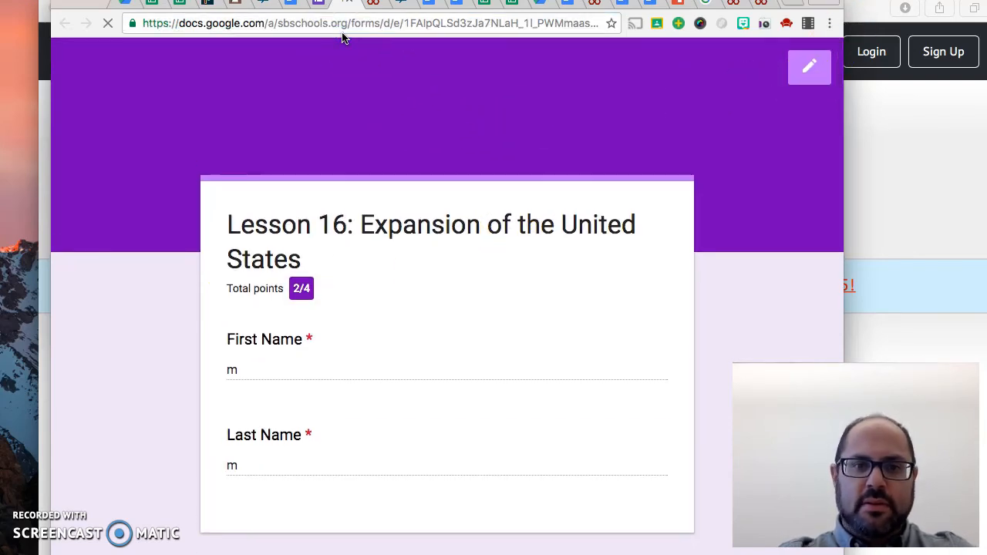
left_click(260, 368)
left_click(241, 369)
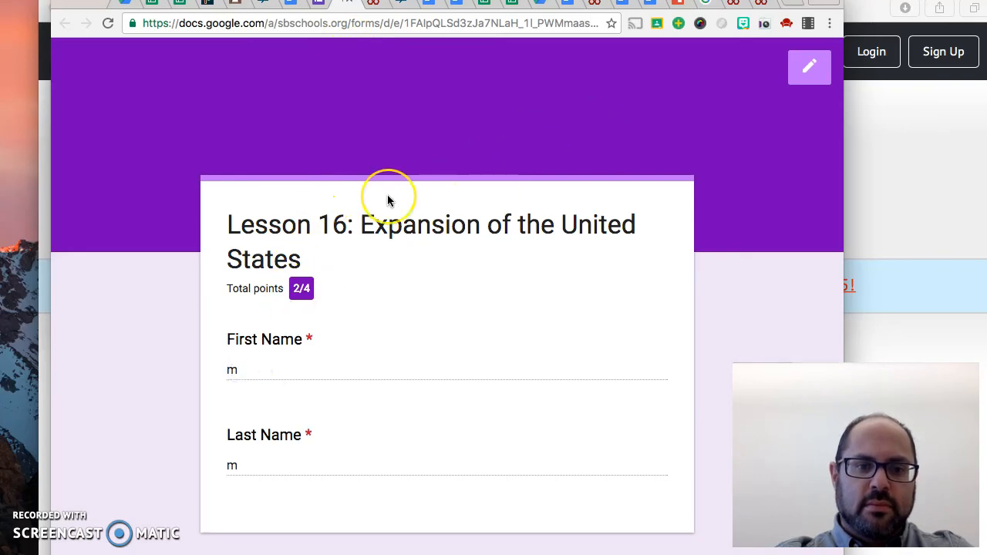
scroll(388, 199, "down", 20)
scroll(388, 199, "up", 20)
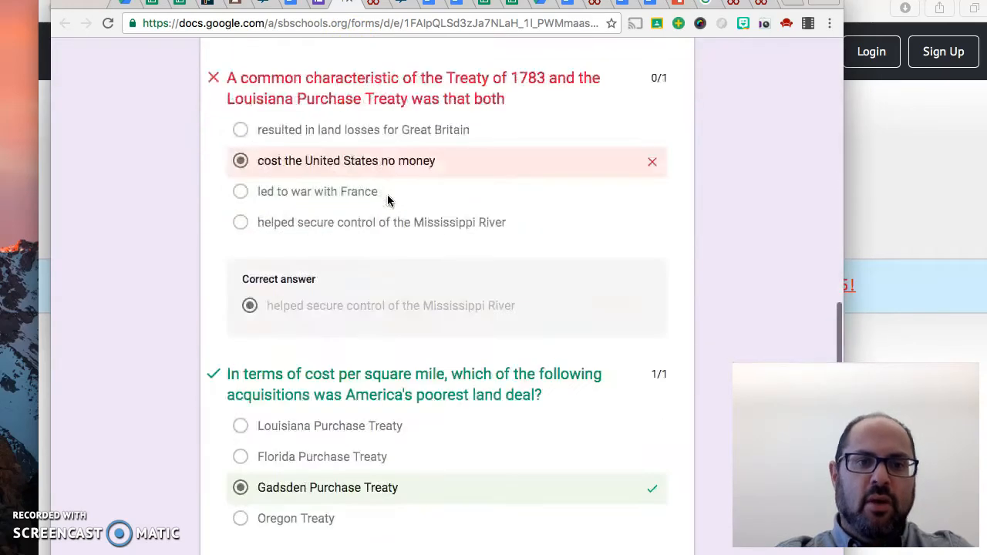
Switch to the "001 Agenda" document and open the quiz linked under 10/25 as "Do Now: Lesson 16: Expansionism of the United States"
left_click(319, 4)
left_click(350, 6)
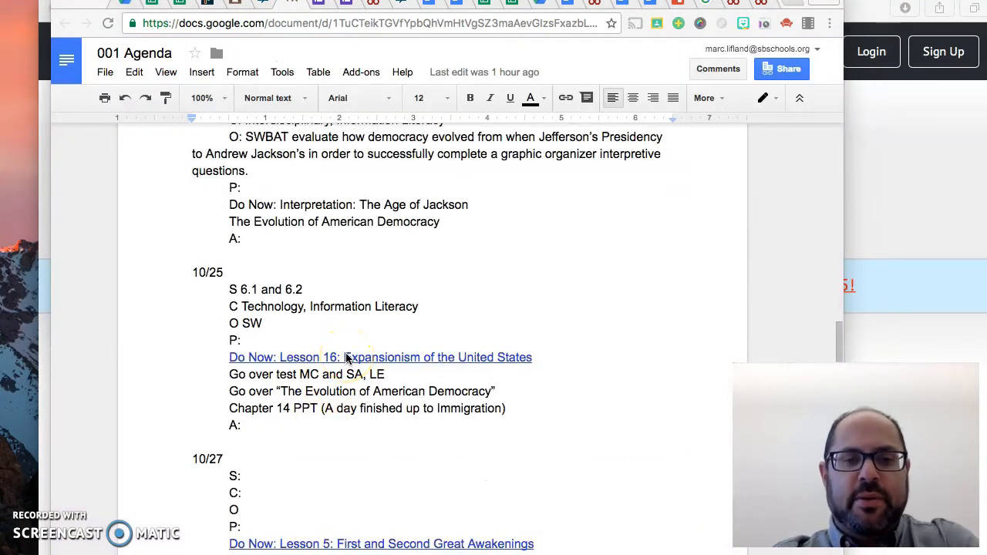
left_click(324, 357)
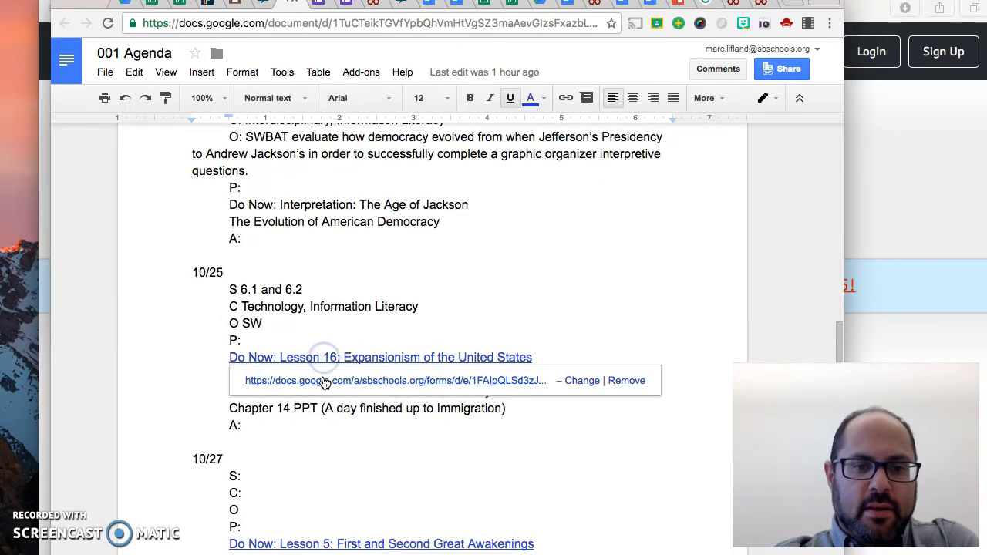
left_click(324, 381)
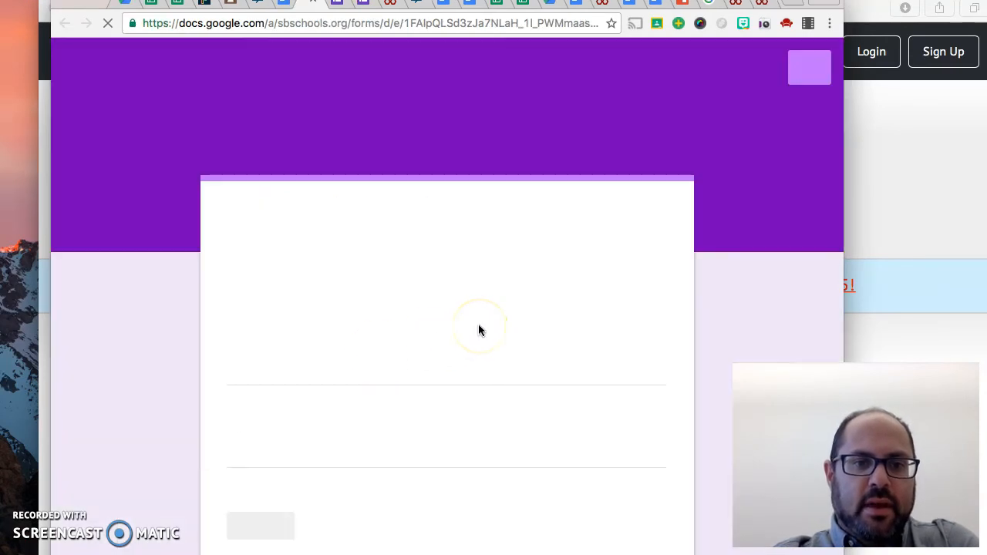
Enter the respondent's first and last name in the quiz and continue past Part 1 to the chart section
scroll(478, 325, "down", 2)
left_click(286, 298)
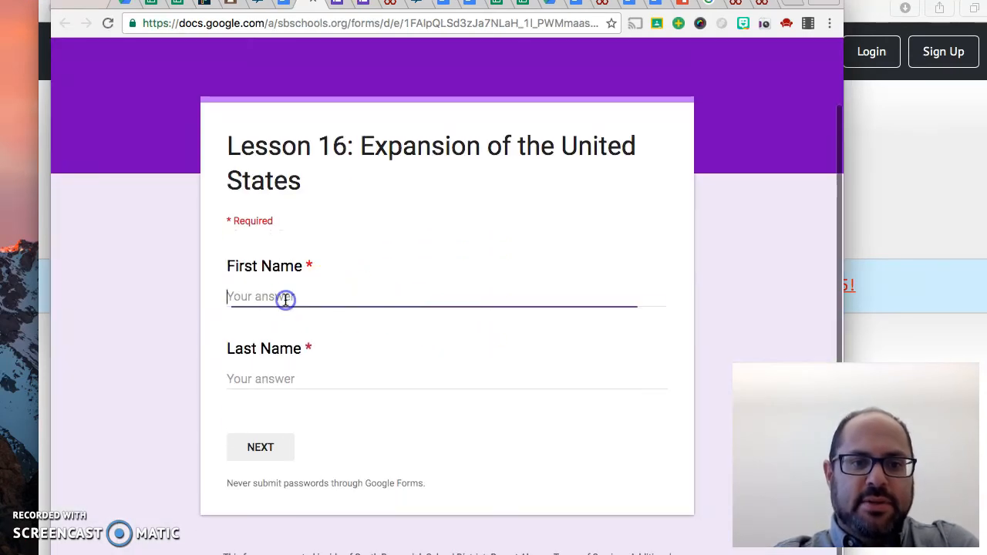
key("Tab")
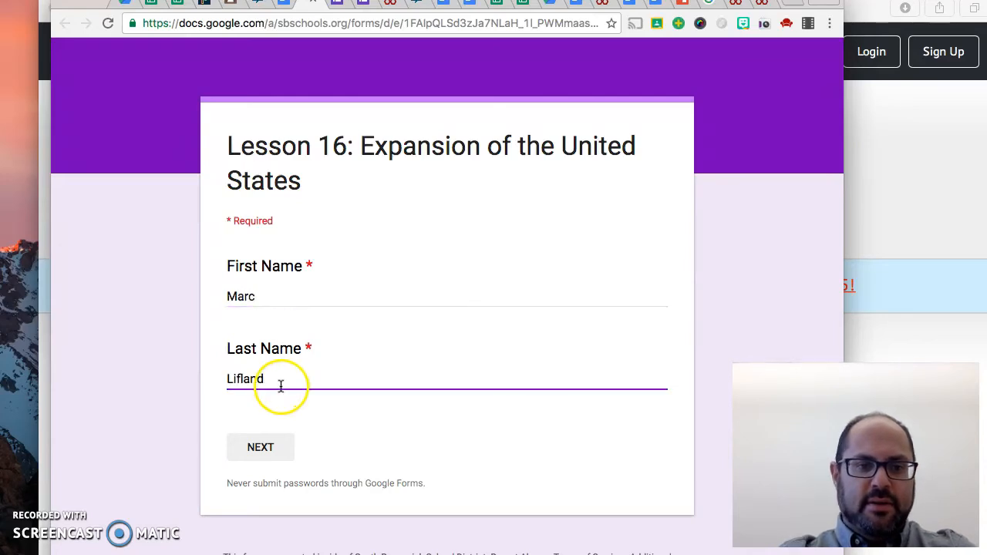
left_click(259, 449)
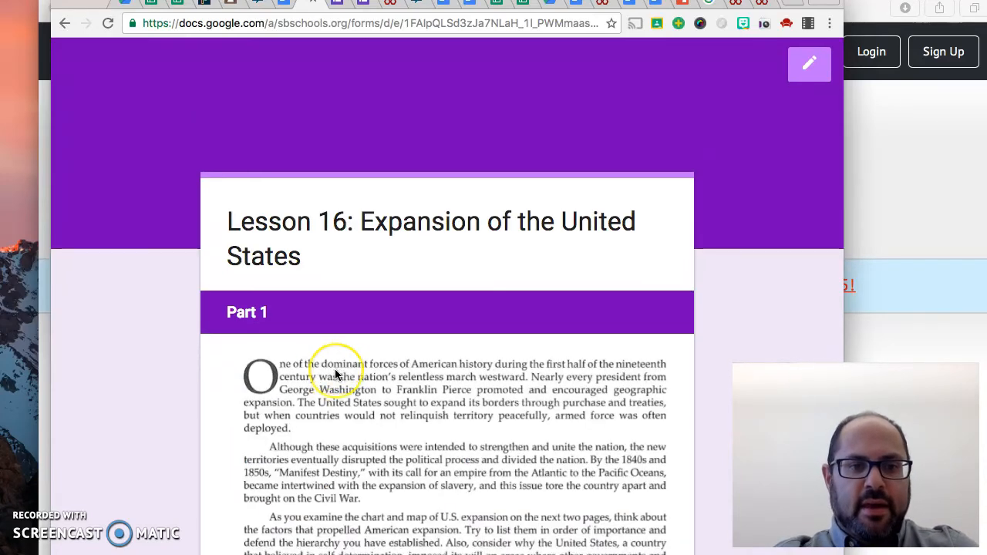
scroll(335, 374, "down", 5)
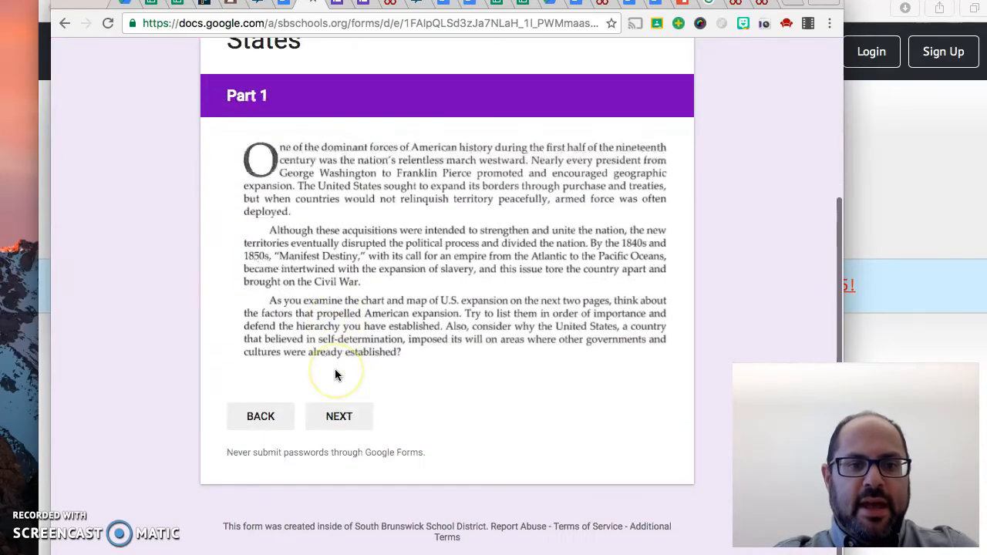
left_click(354, 419)
Answer the chart questions with "Mexican Cession and Oregon treaty", "cost the United States no money" and "Florida Purchase Treaty", and continue to the next section
scroll(356, 422, "down", 4)
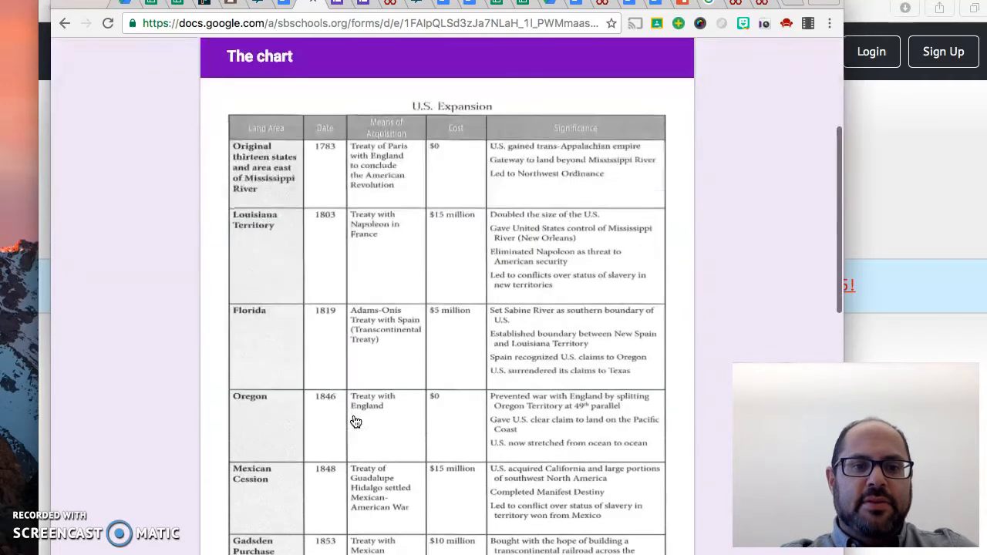
scroll(355, 422, "down", 5)
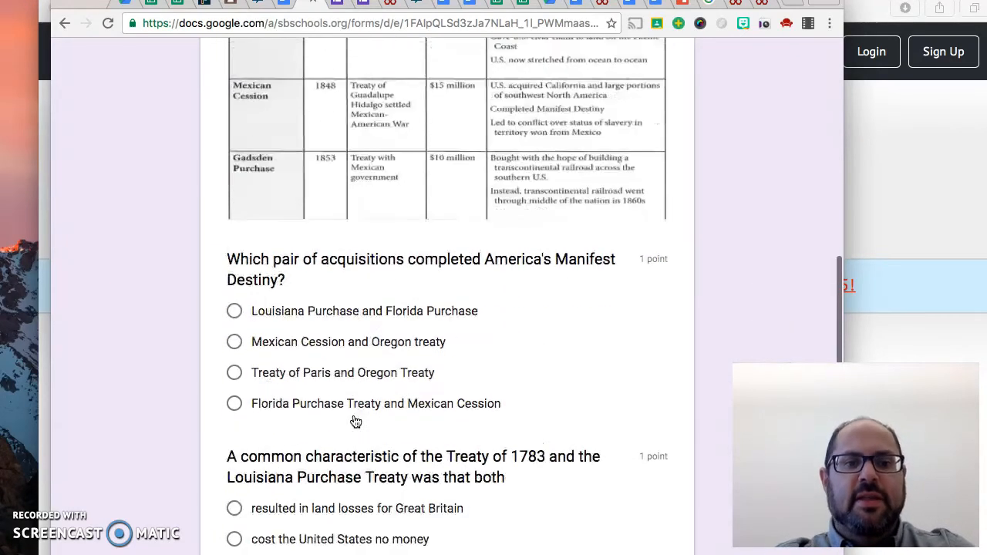
scroll(356, 422, "down", 2)
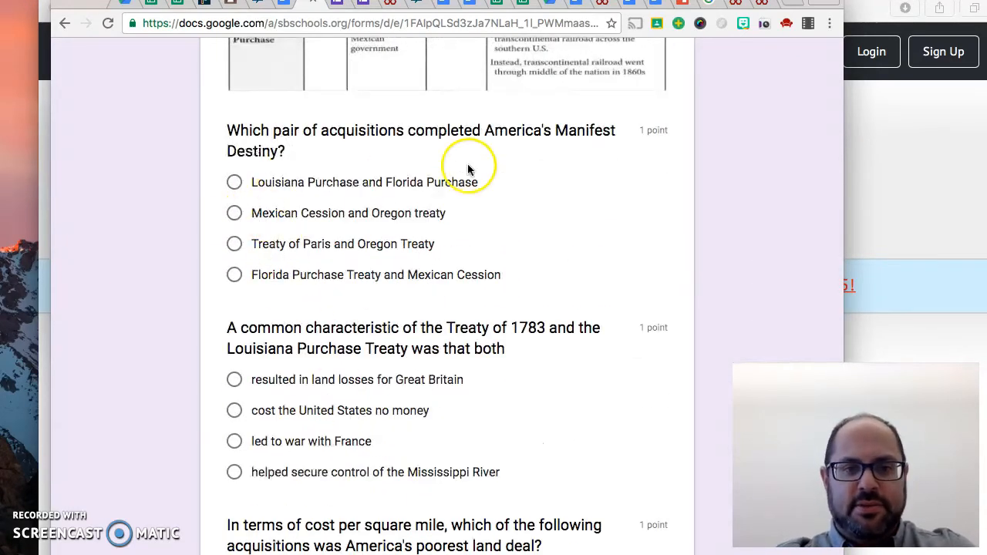
left_click(236, 215)
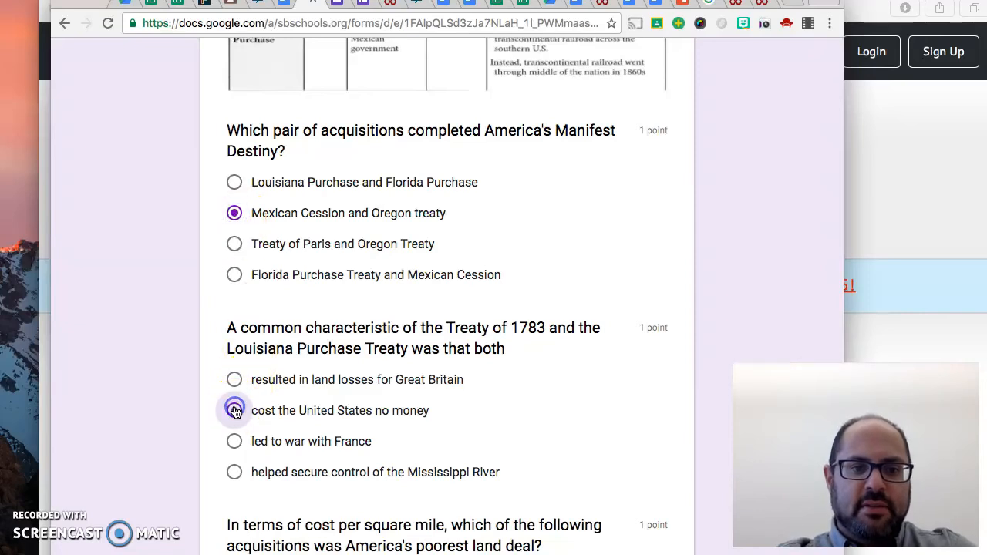
left_click(236, 411)
scroll(236, 412, "down", 3)
scroll(234, 402, "down", 2)
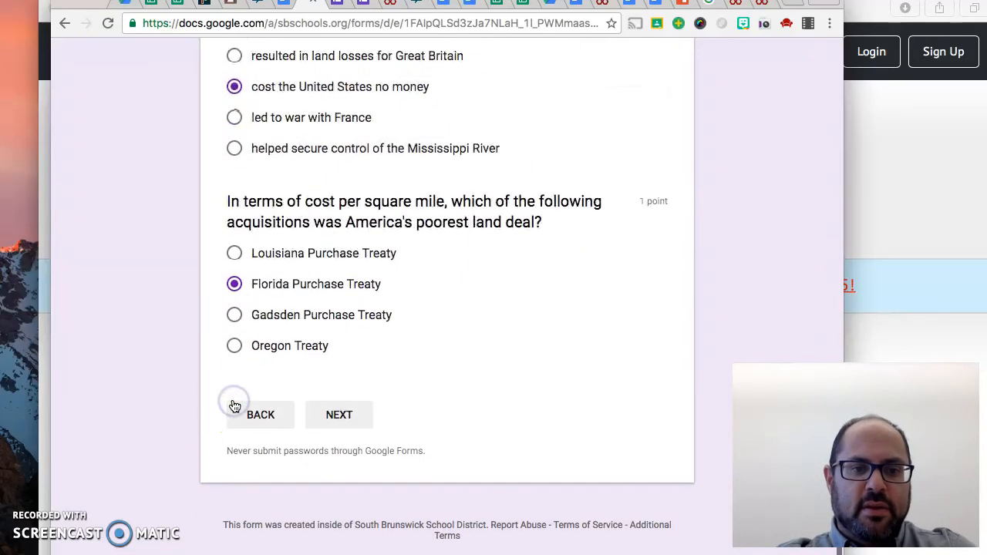
left_click(353, 418)
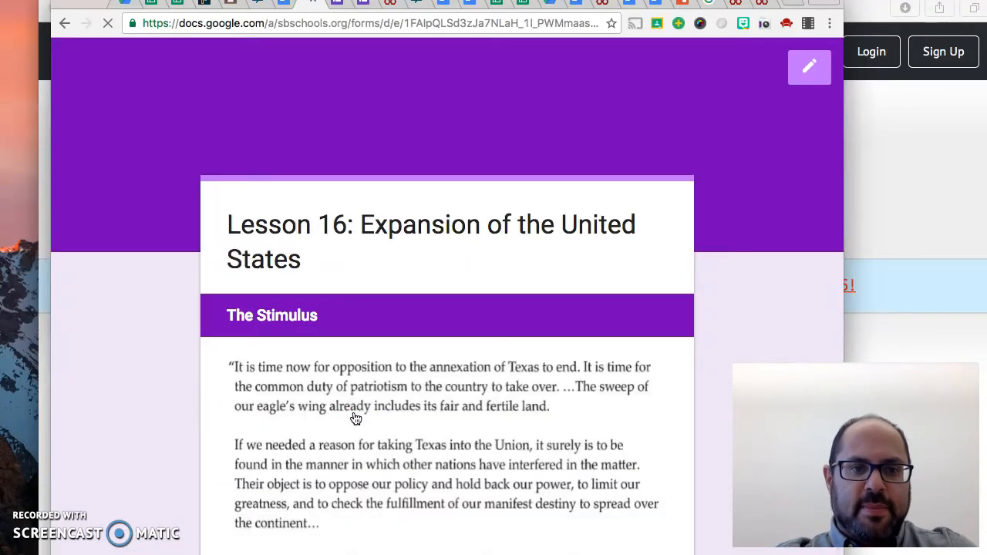
Answer the stimulus questions with "avoid the waning of patriotism during the War of 1812" and "that America had a Constitutional right to expand", and submit the quiz
scroll(356, 419, "down", 3)
left_click(359, 321)
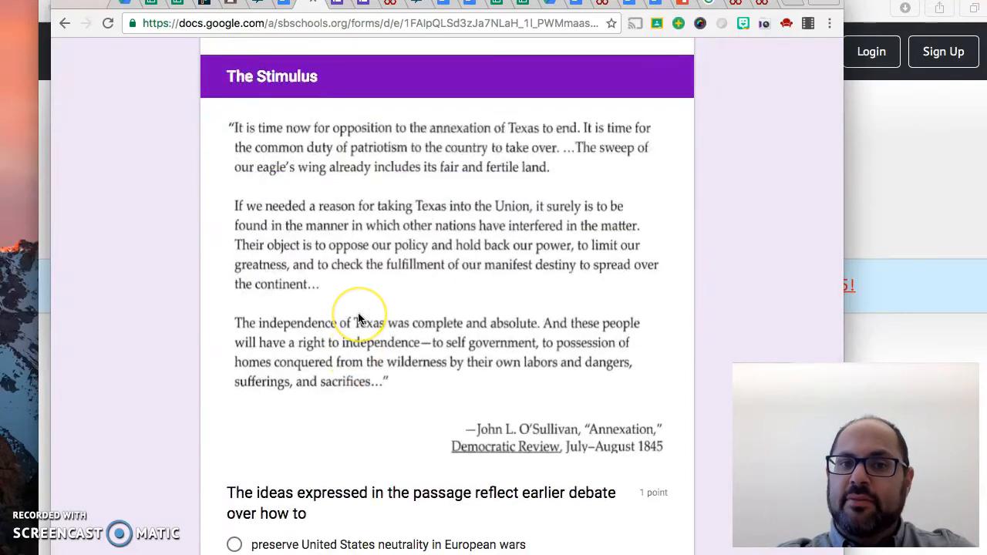
scroll(358, 318, "down", 1)
scroll(358, 317, "down", 3)
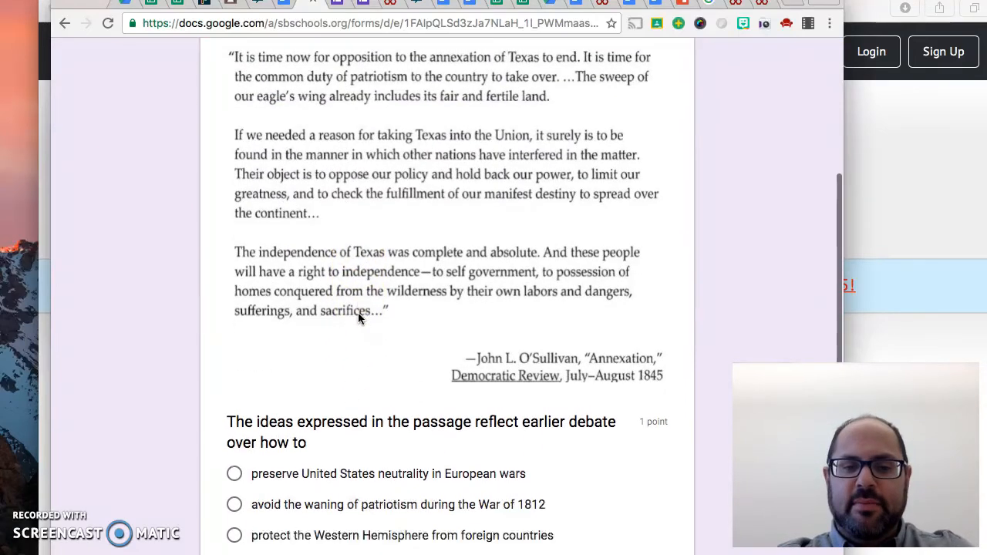
left_click(235, 359)
scroll(237, 361, "down", 3)
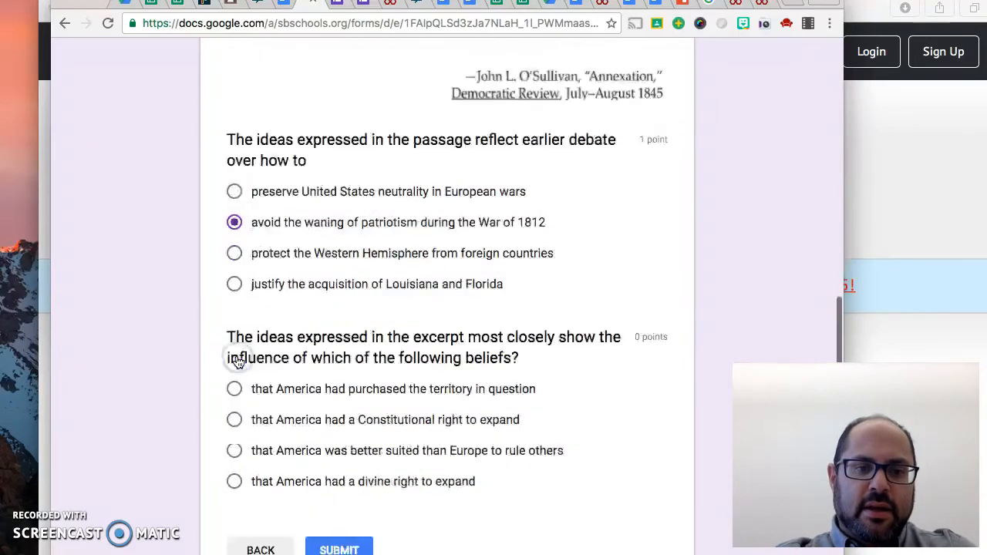
scroll(323, 396, "down", 1)
left_click(339, 417)
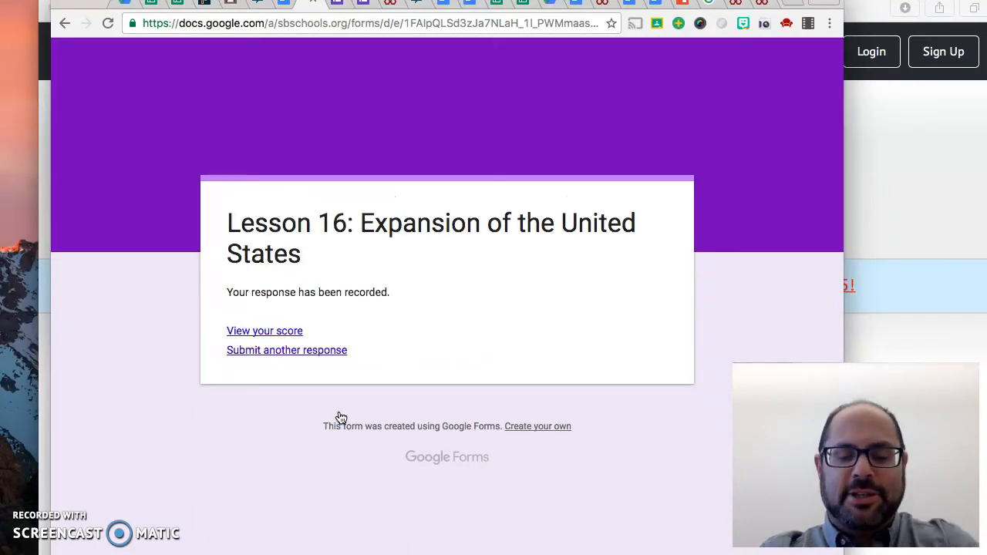
Open the score of the submitted quiz and examine the graded answers, correct answers and feedback for the chart and stimulus questions
left_click(274, 331)
scroll(392, 324, "down", 5)
scroll(392, 322, "down", 1)
scroll(392, 322, "up", 2)
scroll(392, 322, "down", 10)
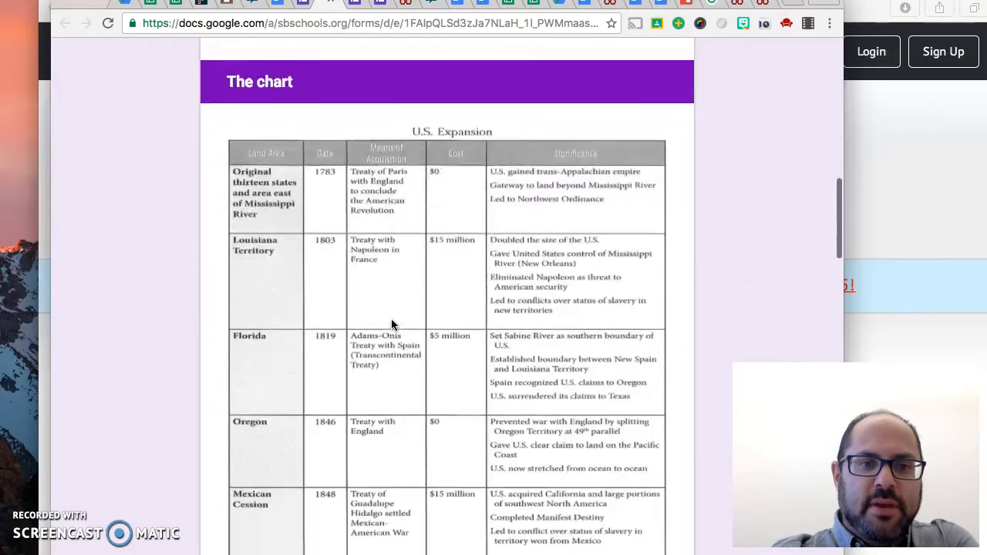
scroll(391, 324, "down", 10)
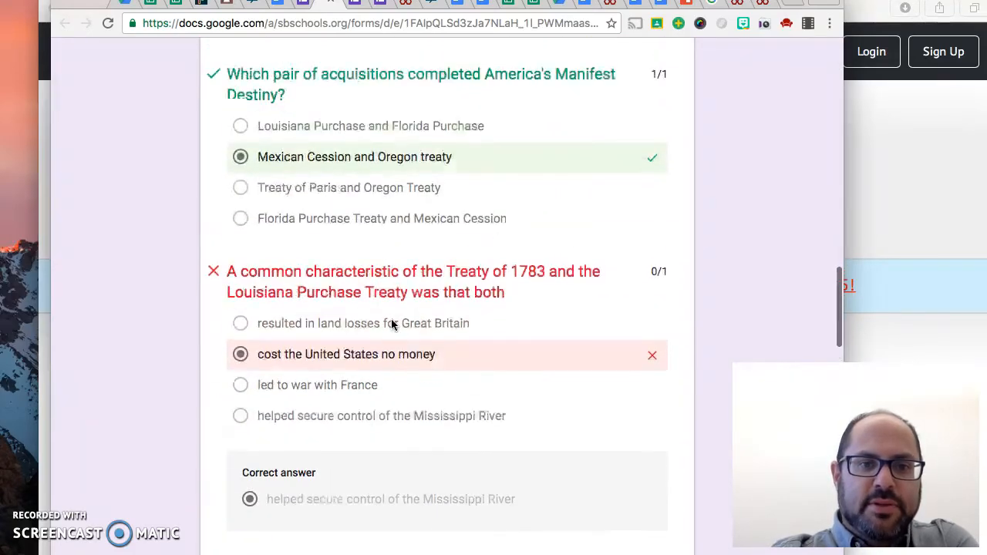
scroll(392, 322, "down", 1)
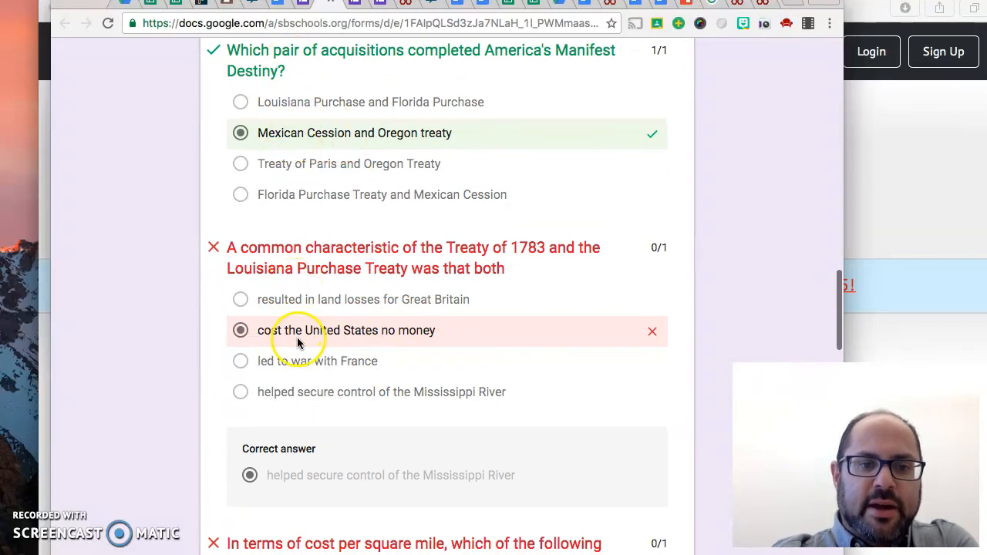
scroll(318, 483, "down", 10)
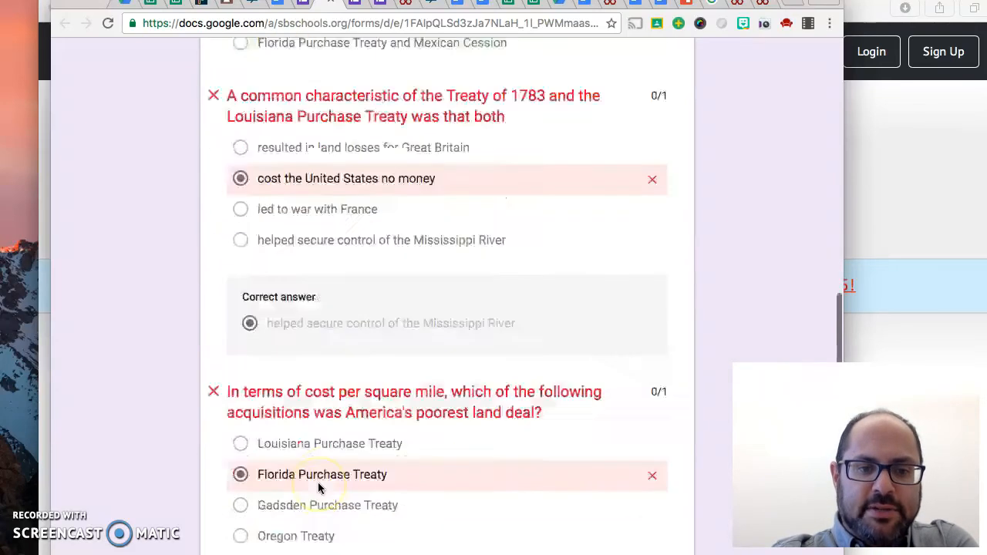
scroll(319, 488, "down", 10)
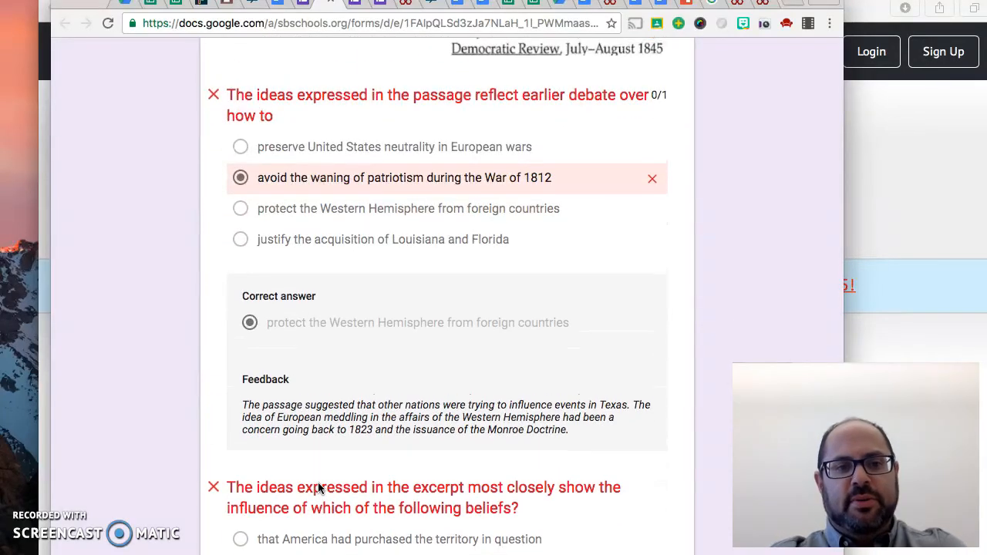
scroll(318, 482, "up", 1)
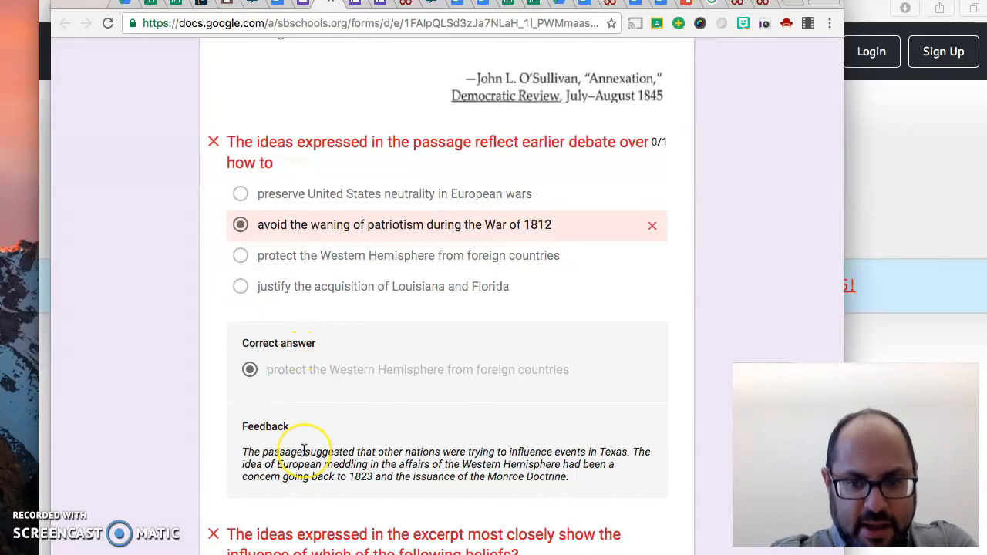
scroll(304, 451, "down", 5)
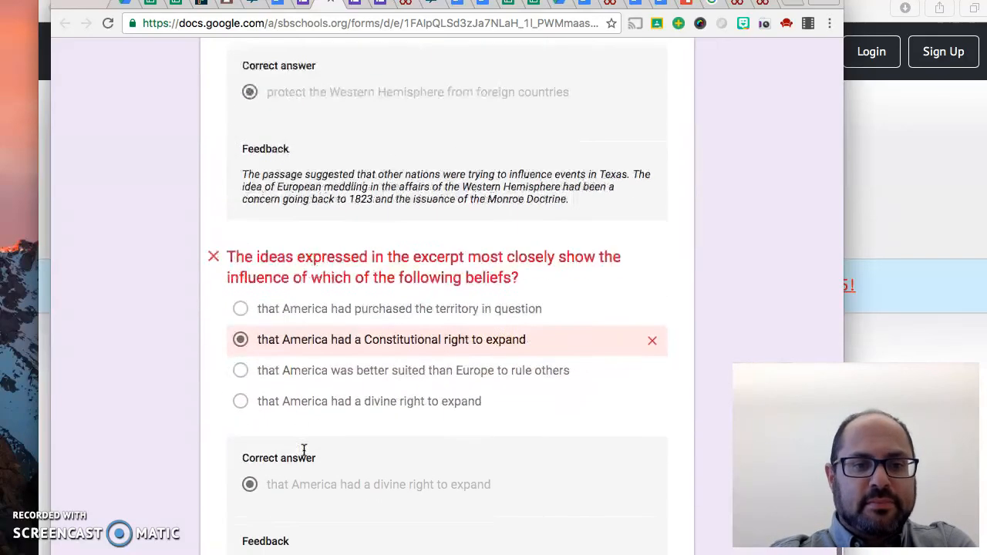
scroll(304, 451, "up", 15)
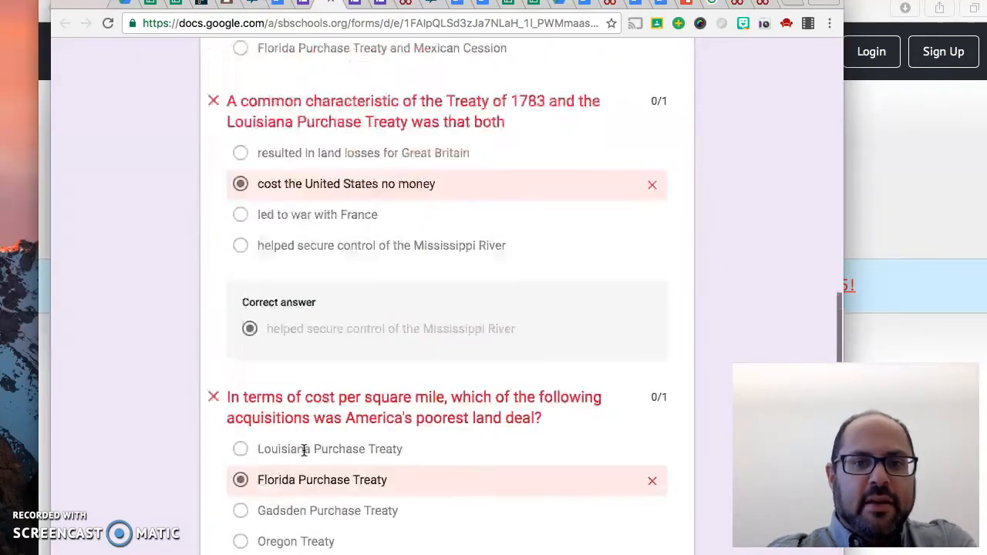
scroll(304, 451, "up", 10)
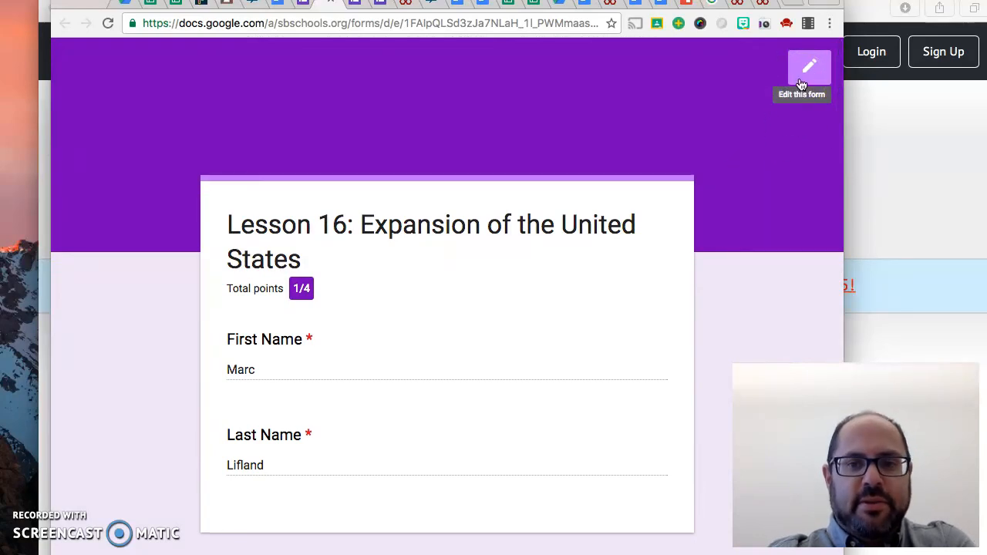
Open the Lesson 16 quiz for editing and examine its response summary, including insights, frequently missed questions and the per-question charts
left_click(802, 80)
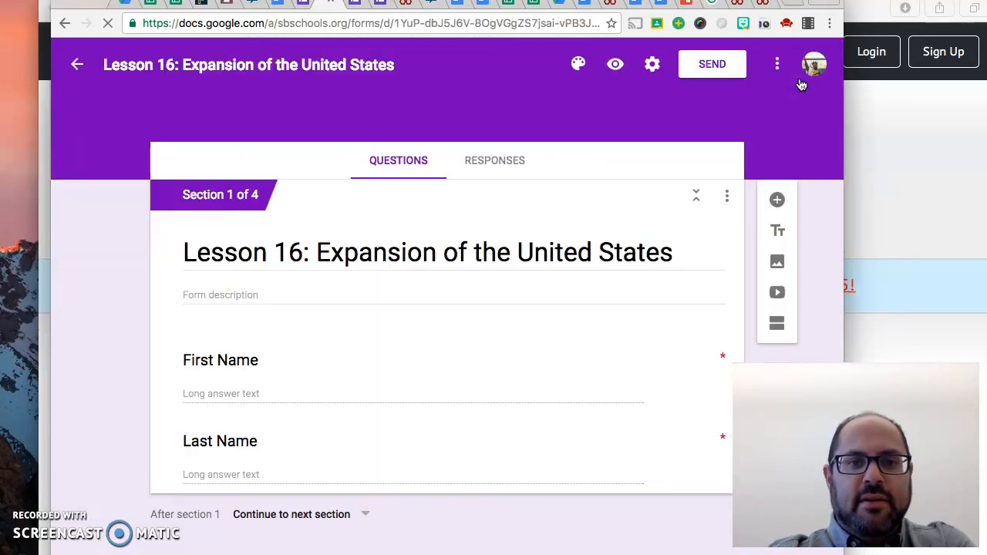
left_click(519, 159)
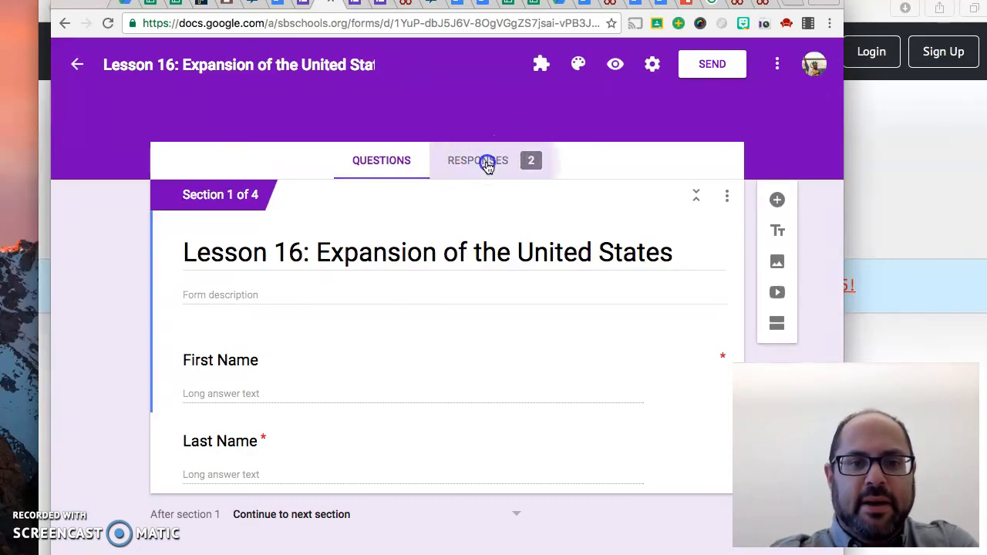
scroll(372, 293, "down", 2)
scroll(372, 293, "down", 8)
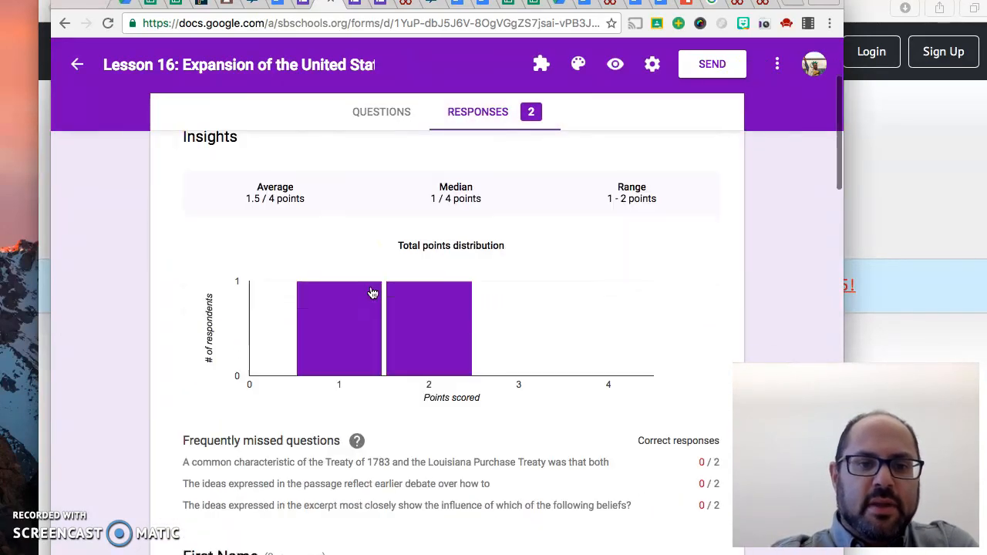
scroll(372, 293, "down", 10)
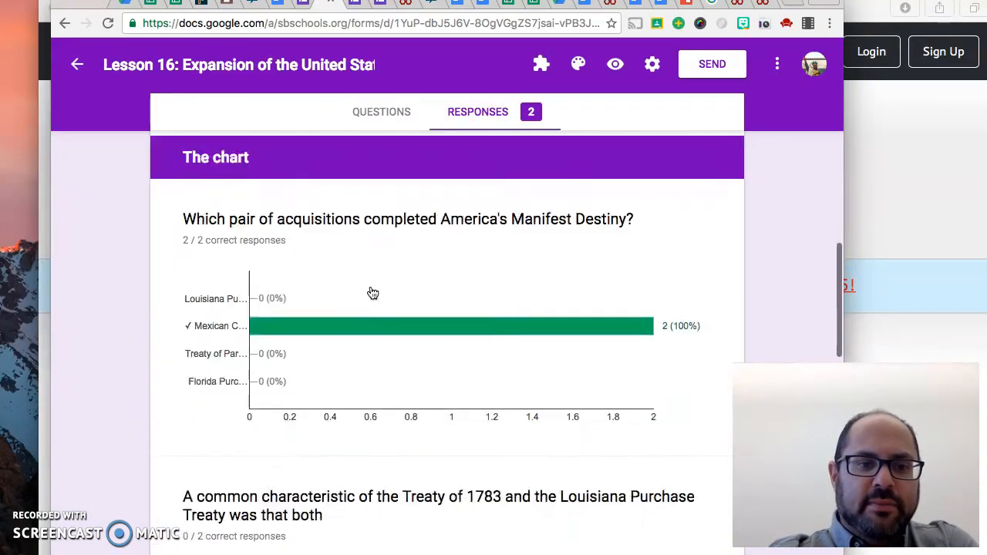
scroll(373, 293, "down", 5)
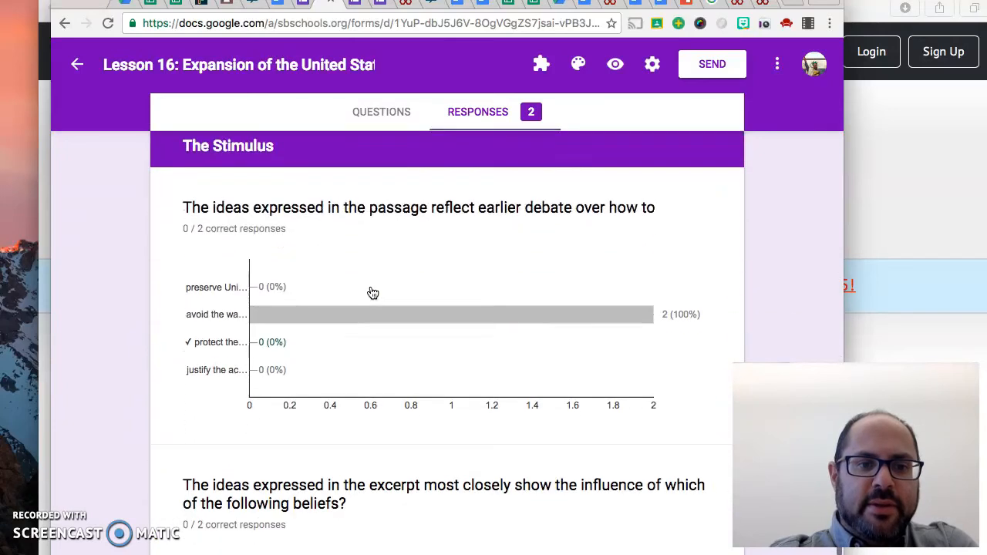
scroll(372, 293, "up", 20)
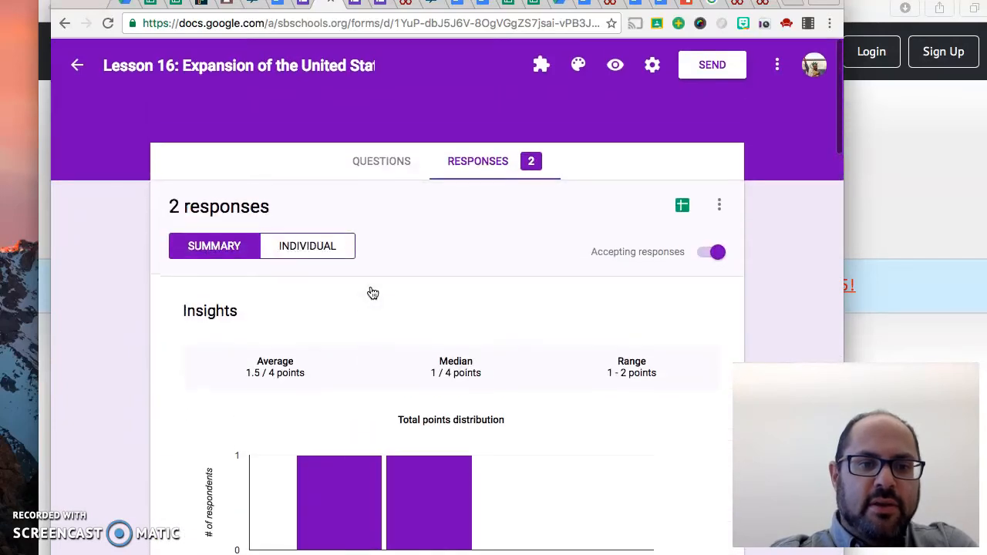
Switch the quiz responses to the individual view and examine the displayed respondent's graded answers, points and feedback
left_click(319, 246)
scroll(390, 363, "down", 8)
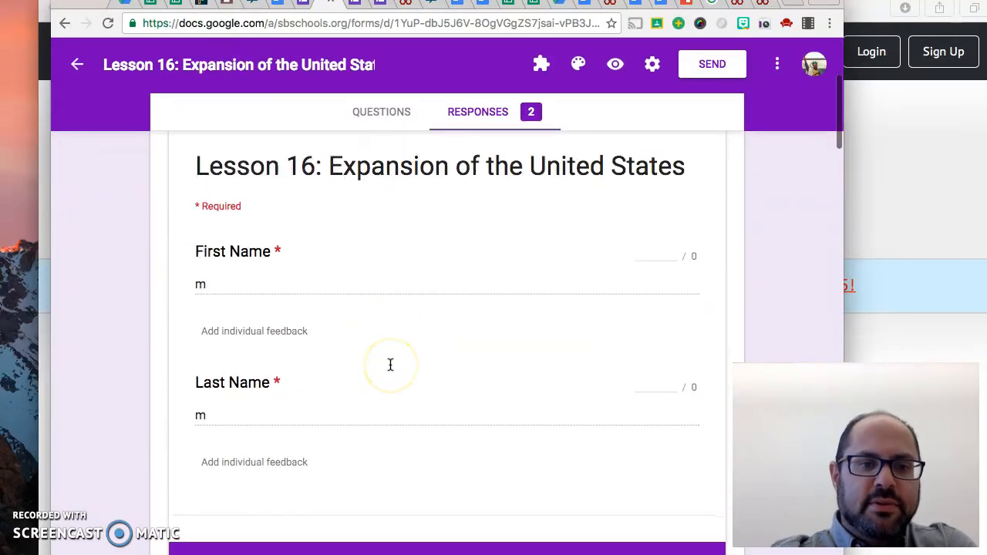
scroll(390, 363, "down", 15)
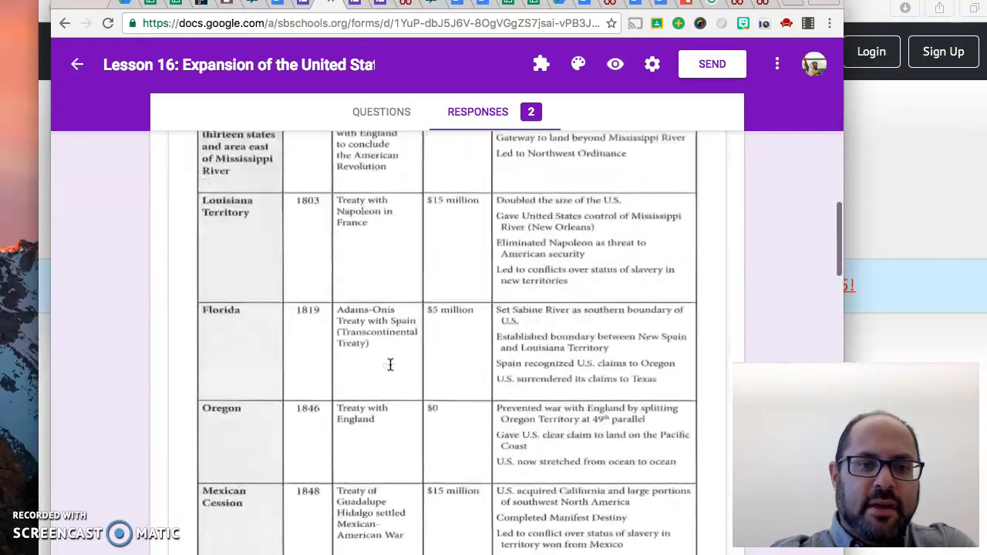
scroll(390, 364, "down", 15)
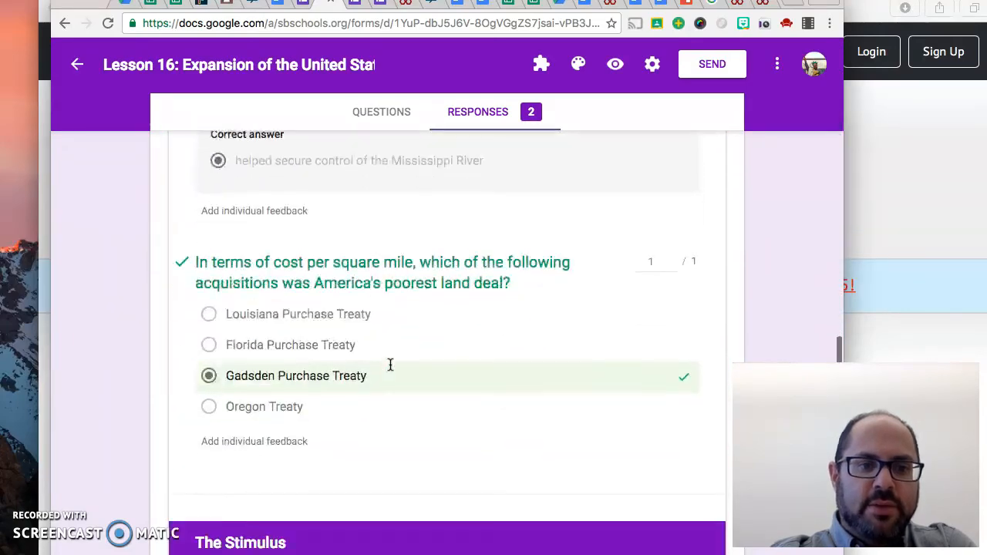
scroll(390, 363, "down", 8)
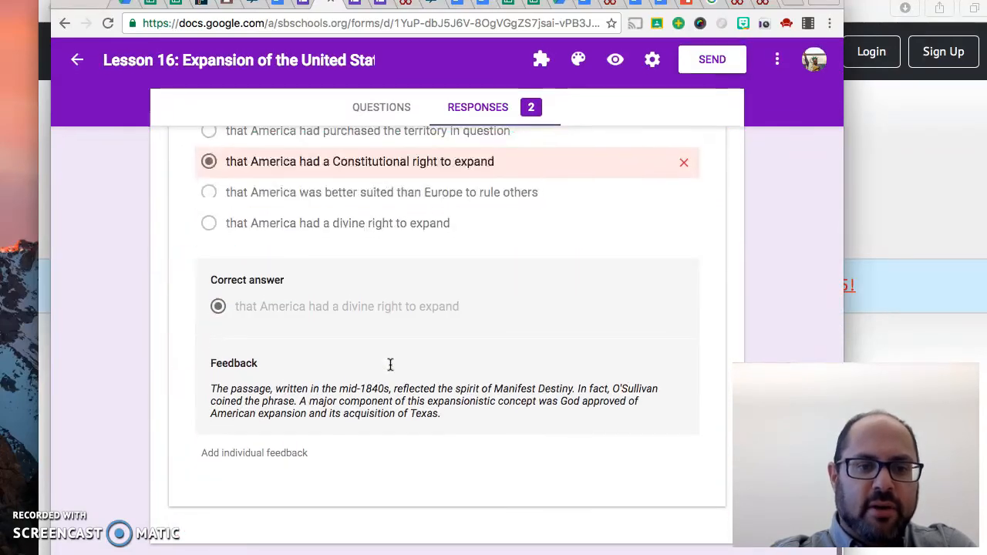
scroll(390, 364, "up", 15)
scroll(391, 363, "up", 20)
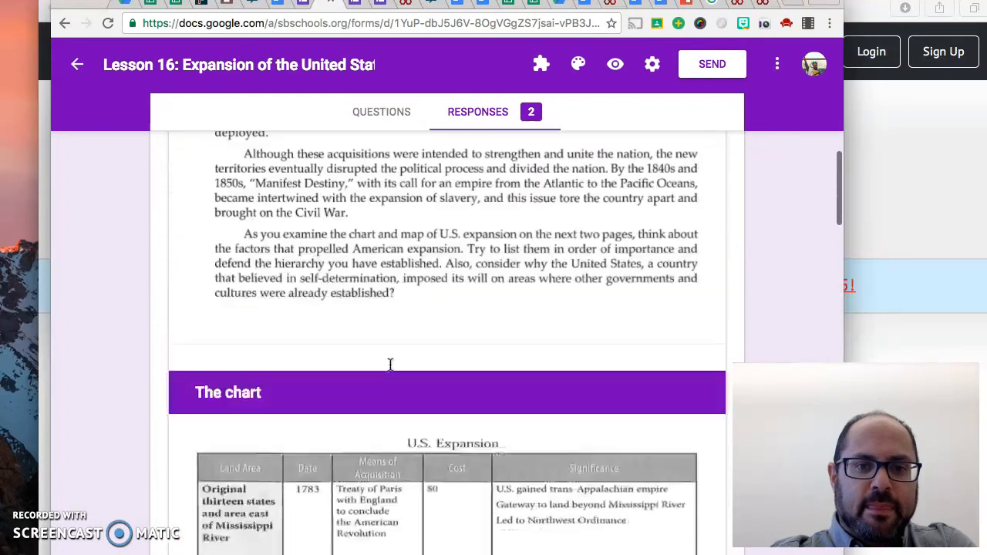